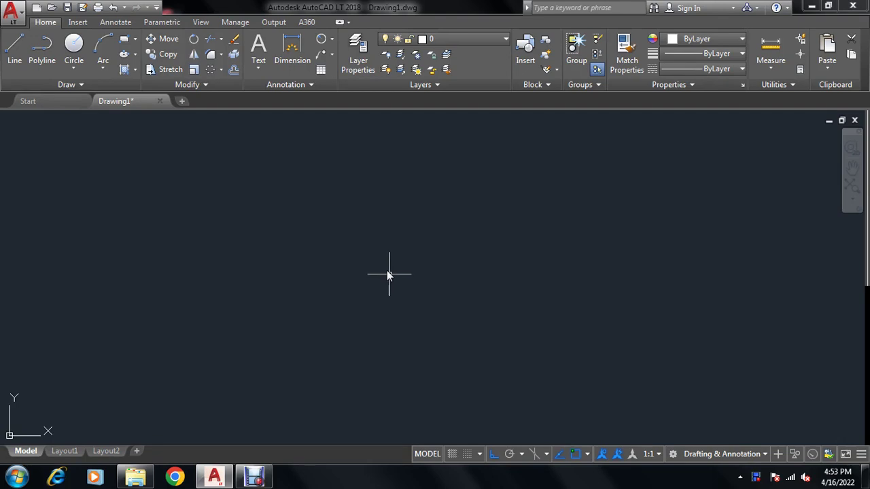
- Draw the radius-100 outer circle of the gear and recentre the view
type("c")
key("Return")
left_click(378, 257)
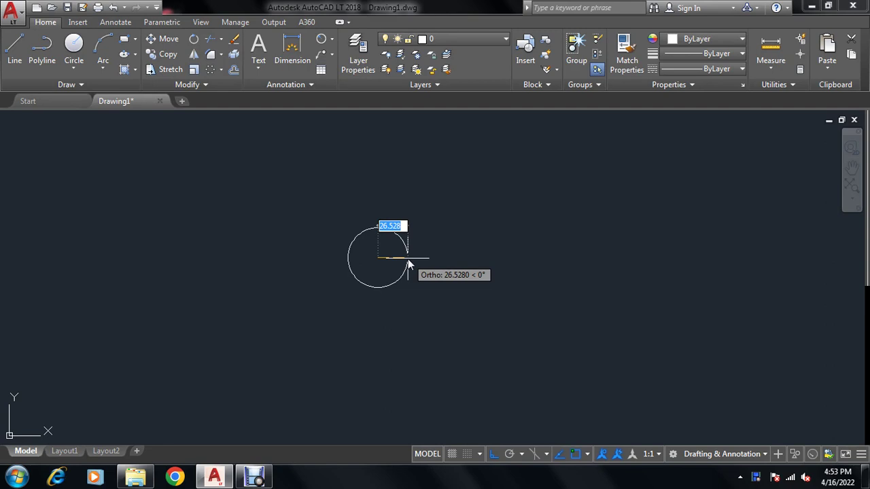
type("100")
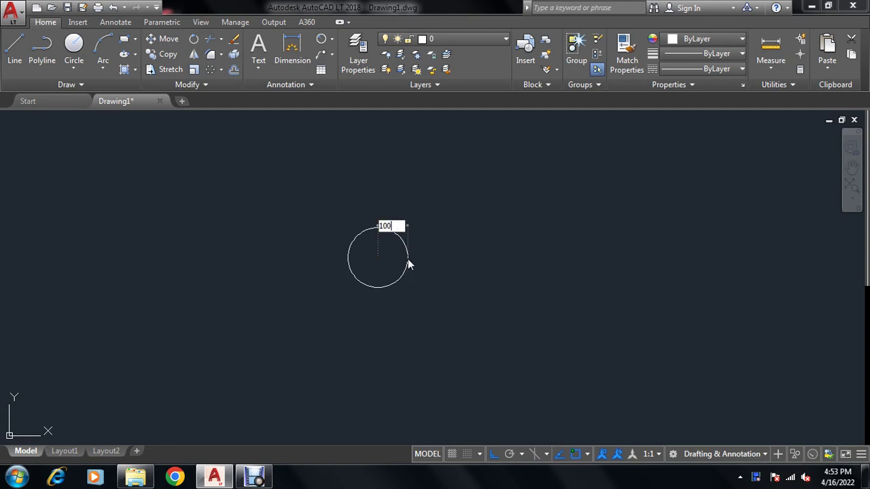
key("Return")
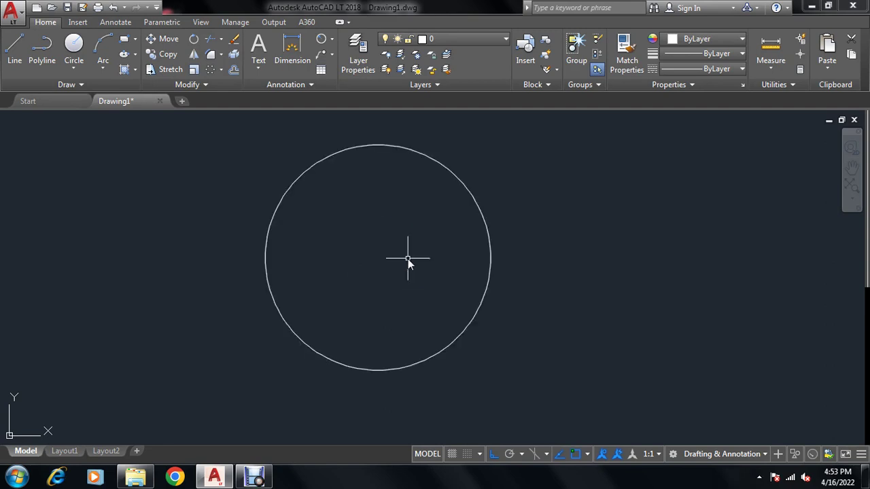
middle_click_drag(407, 259, 382, 269)
- Add concentric hub circles of radius 20 and 30 at the outer circle's centre
type("c")
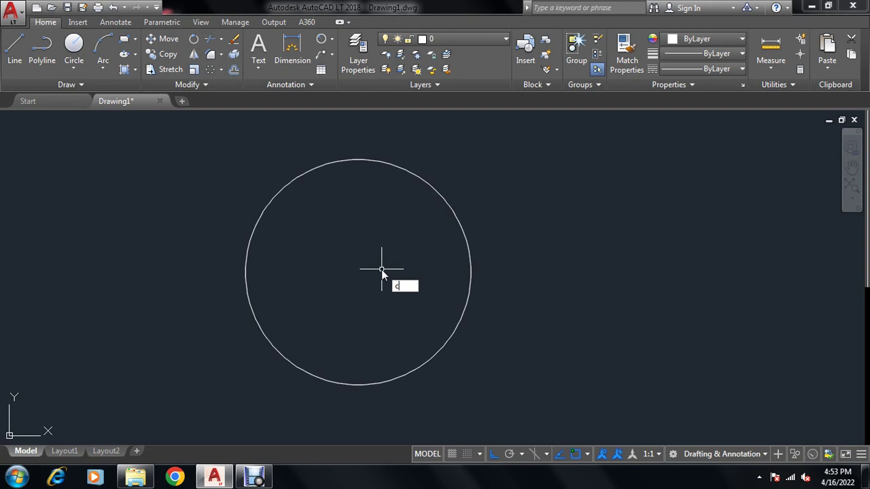
key("Return")
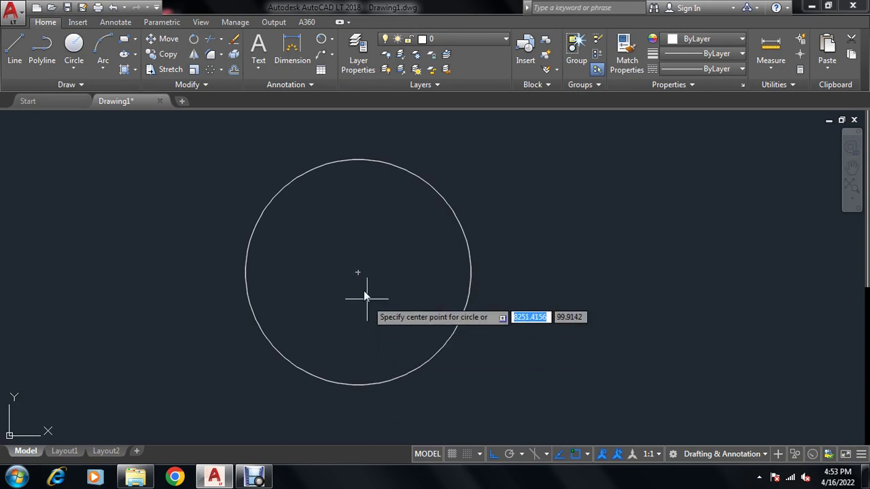
left_click(359, 273)
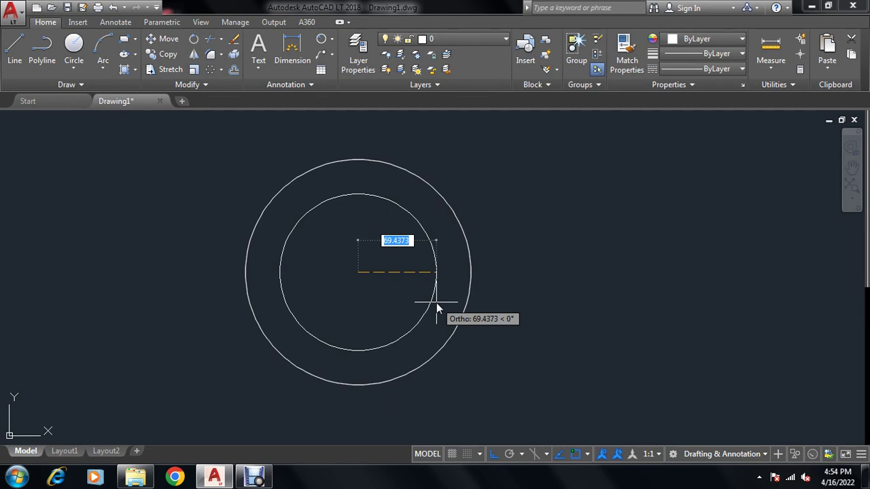
type("20")
key("Return")
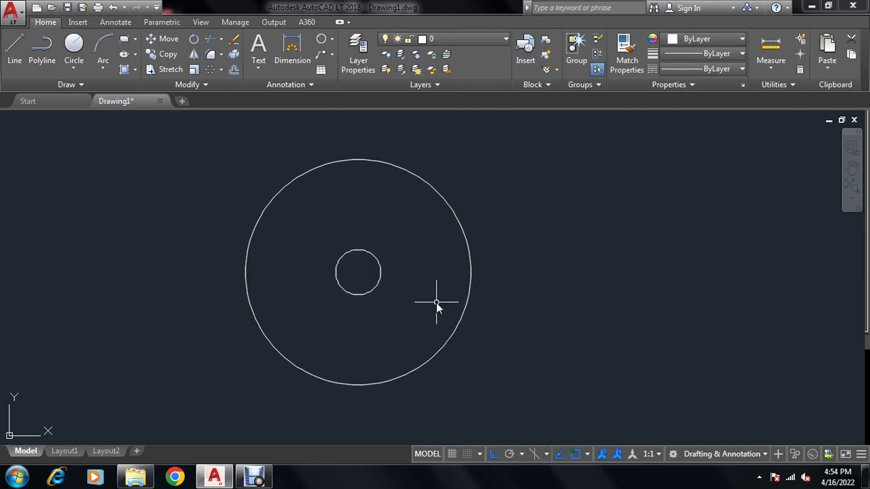
type("c")
key("Return")
left_click(359, 273)
type("30")
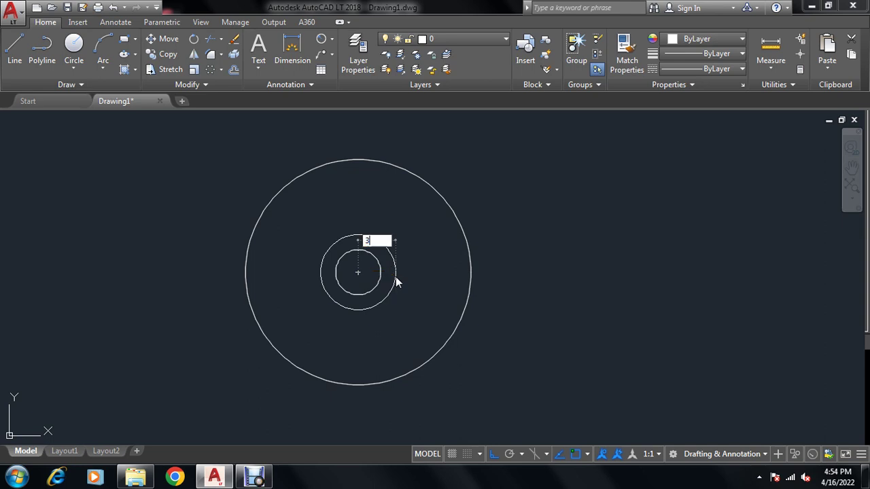
key("Return")
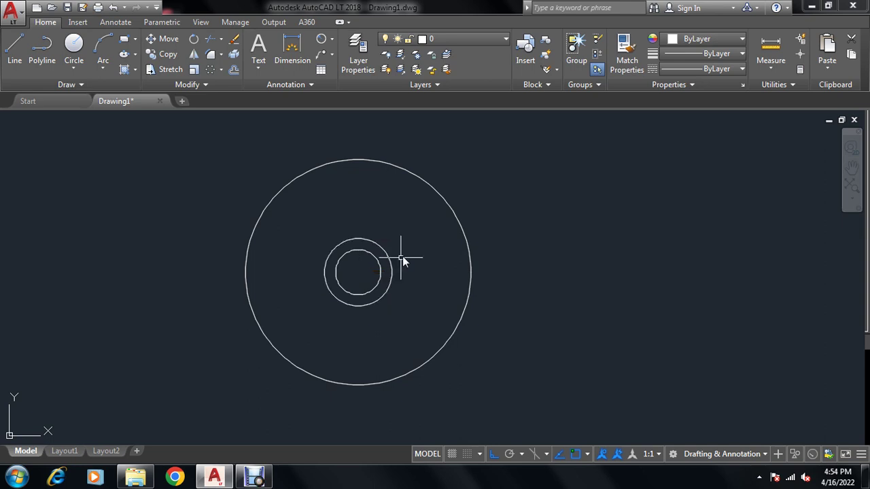
middle_click_drag(407, 251, 399, 264)
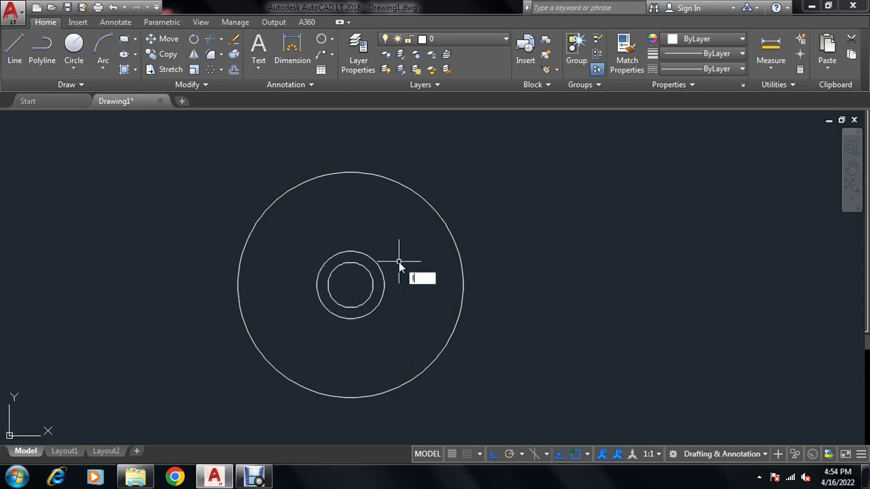
- Draw a vertical line from the gear centre straight up past the outer rim
type("L")
key("Return")
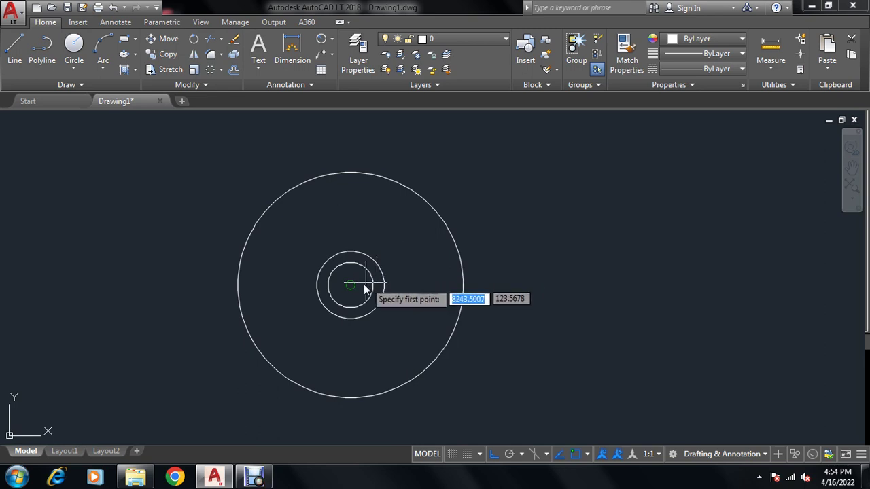
left_click(351, 284)
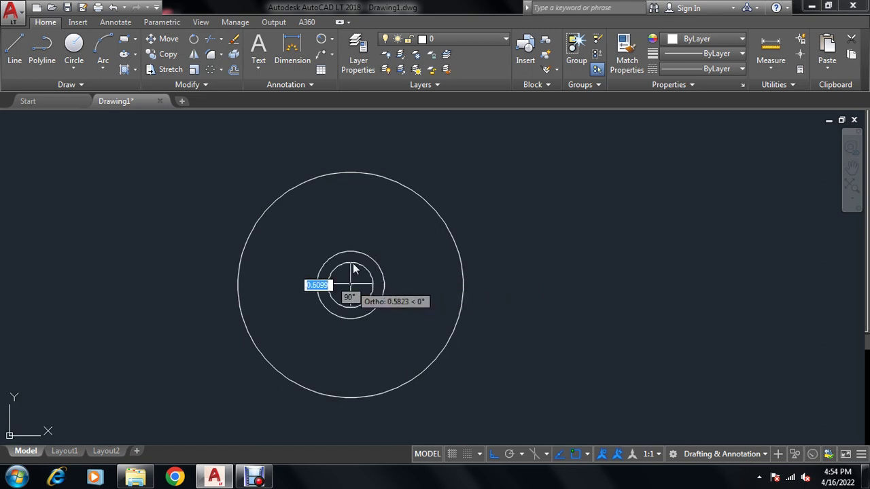
left_click(387, 149)
key("Return")
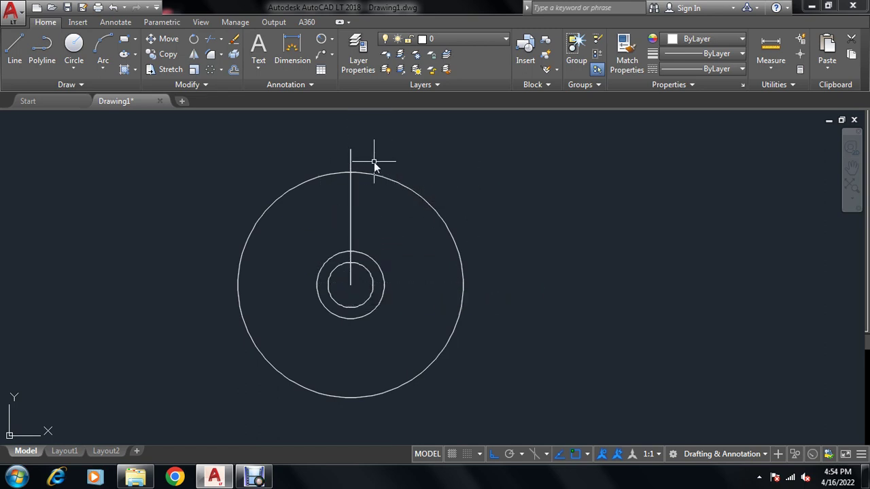
type("c")
- Draw a radius-10 circle centred where the line crosses the rim, then zoom in
key("Return")
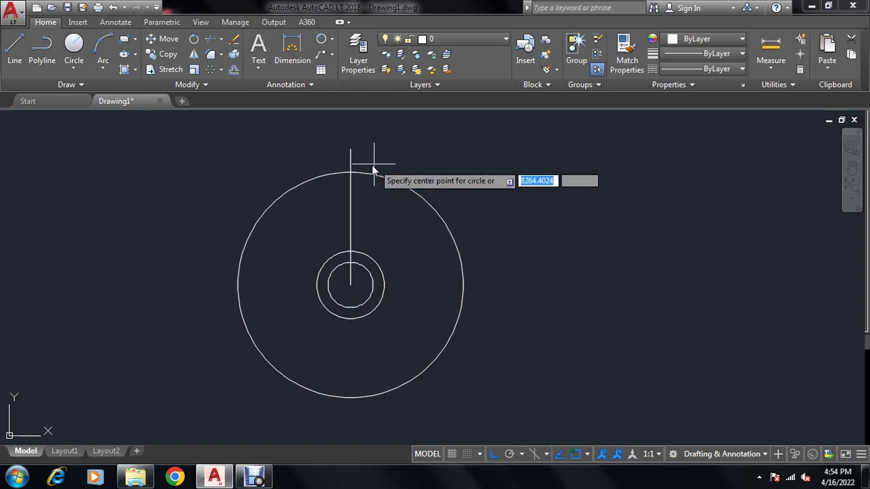
left_click(351, 174)
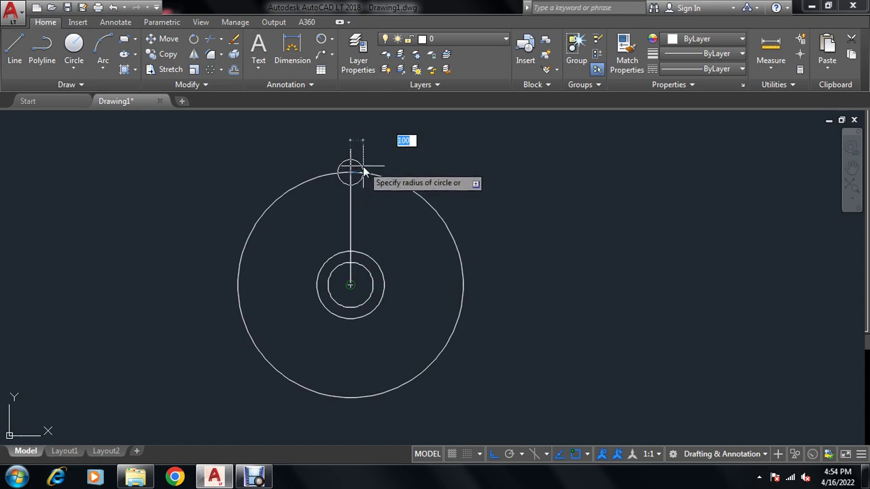
type("10")
key("Return")
scroll(363, 167, "up", 4)
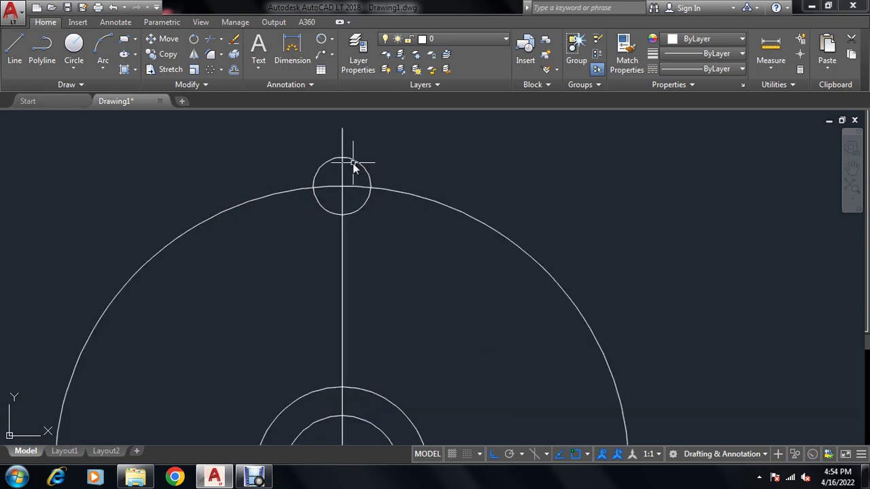
scroll(367, 170, "up", 2)
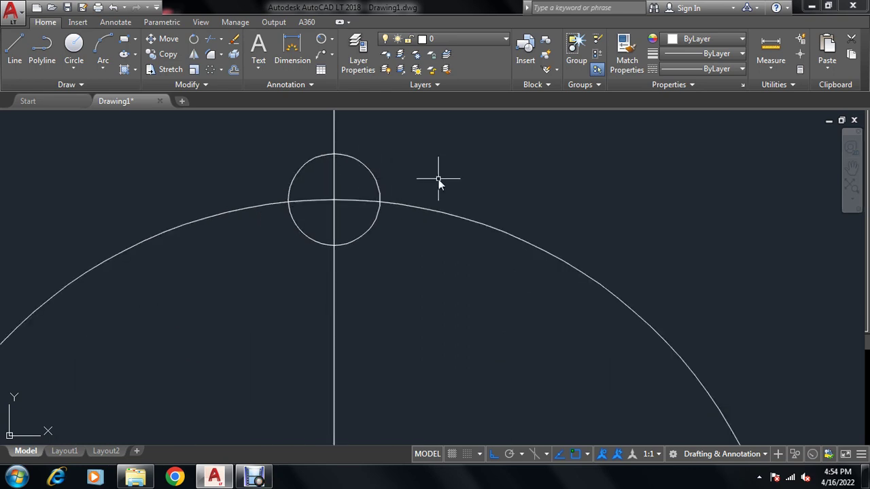
left_click(333, 186)
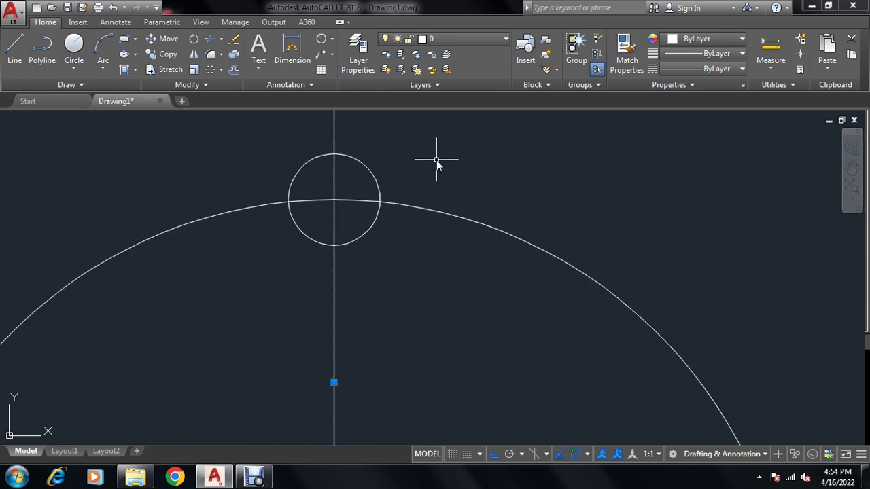
- Trim the small circle's outer arc and the rim arc inside it to form the notch
scroll(437, 161, "down", 2)
key("Escape")
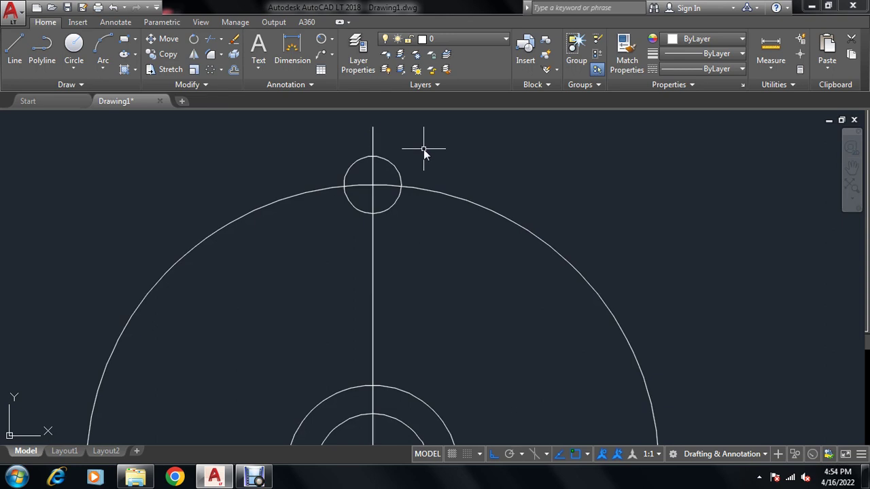
type("tr")
key("Return")
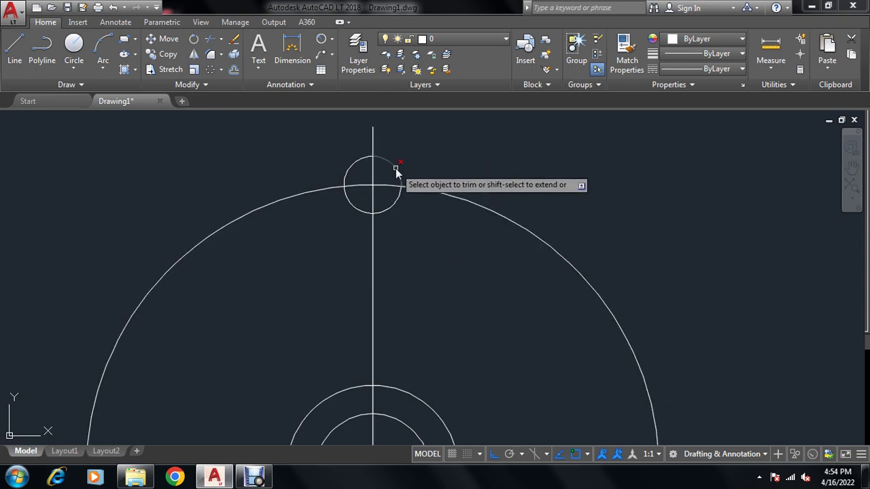
left_click(361, 164)
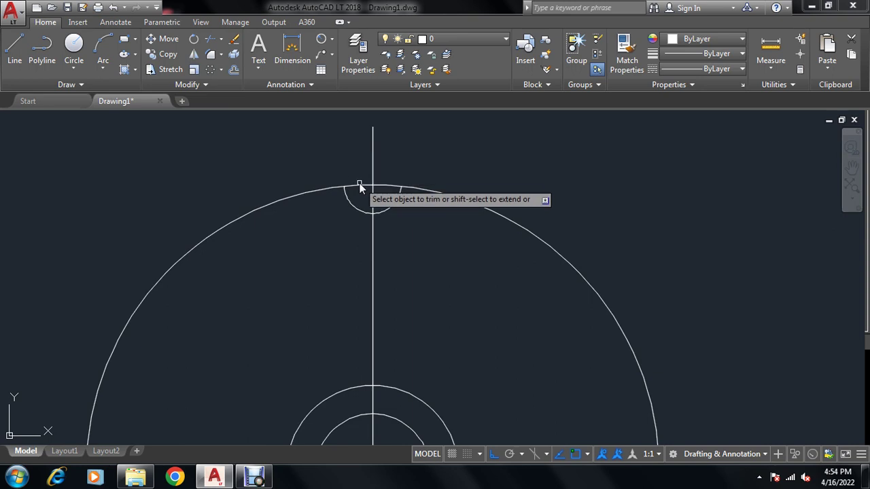
left_click(362, 186)
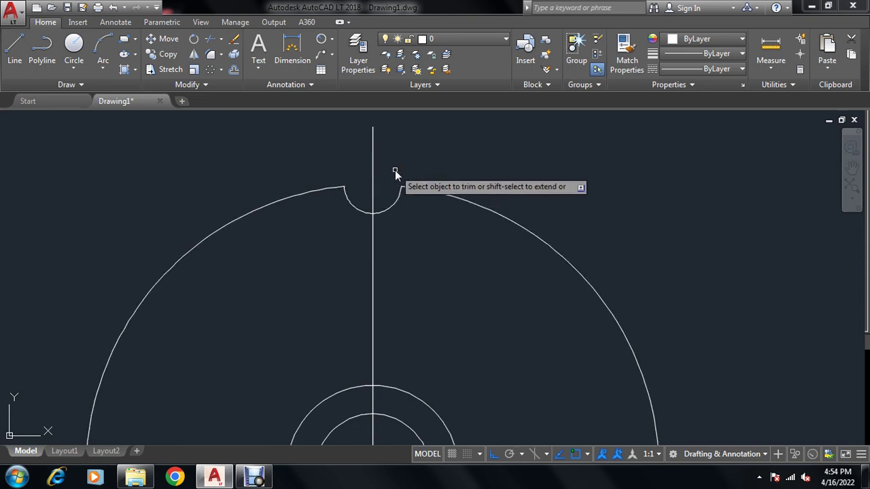
- Select the remaining notch arc and zoom out to see the whole gear
left_click(391, 196)
left_click(394, 214)
scroll(387, 161, "down", 2)
scroll(387, 161, "down", 1)
scroll(391, 177, "up", 1)
scroll(393, 176, "down", 1)
scroll(395, 166, "up", 1)
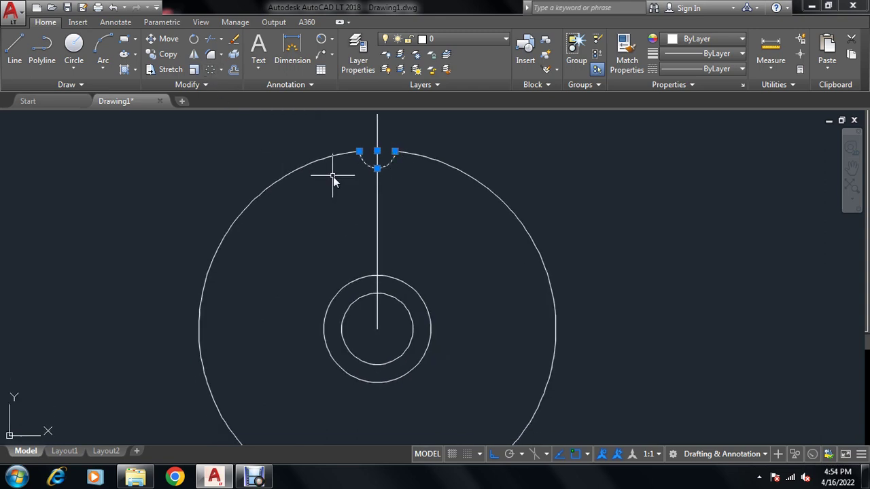
- Polar-array the notch arc 18 times about the gear centre over a full 360°
type("ARR")
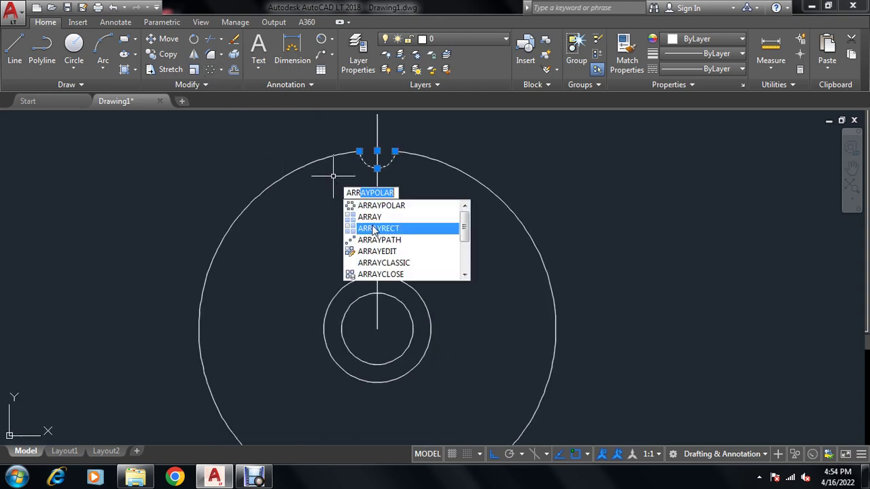
key("Return")
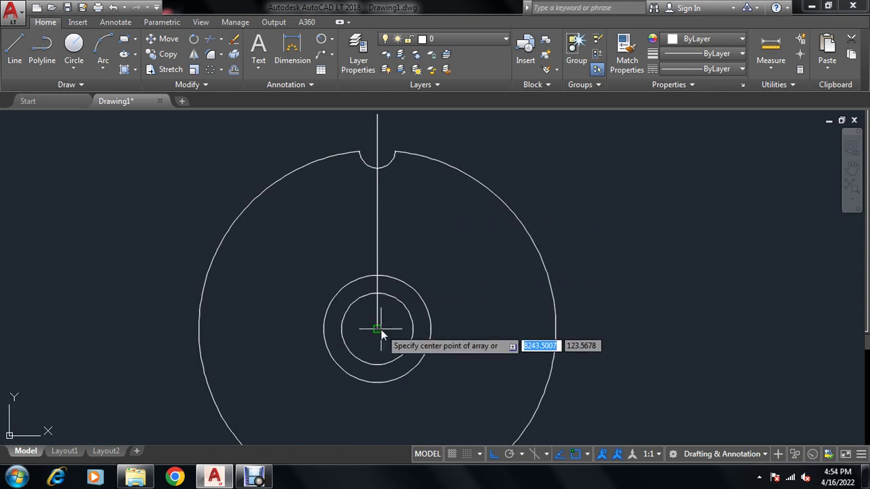
left_click(378, 330)
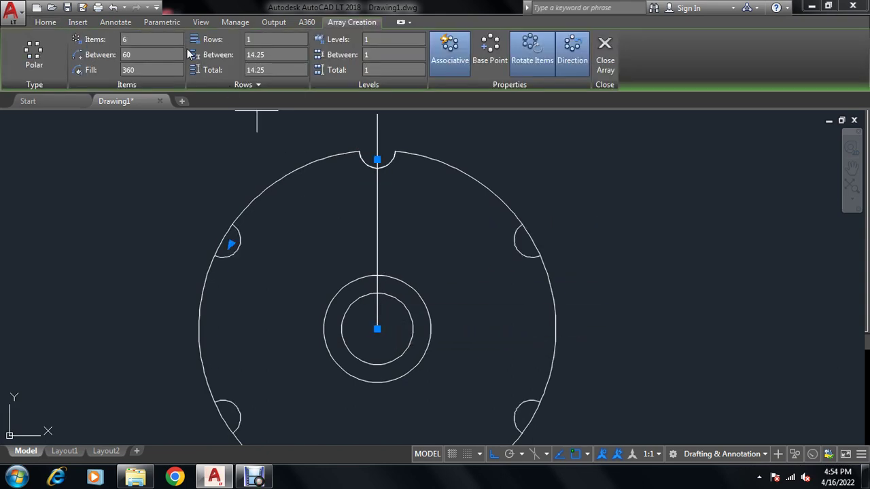
type("18")
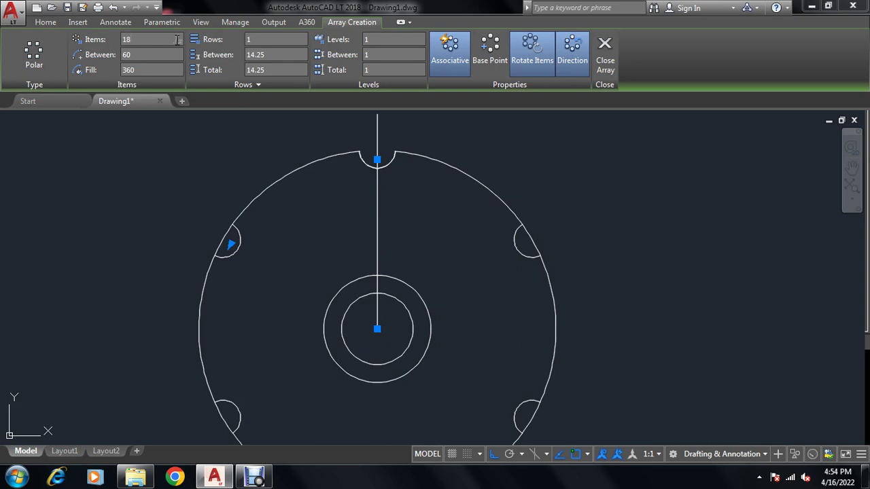
key("Return")
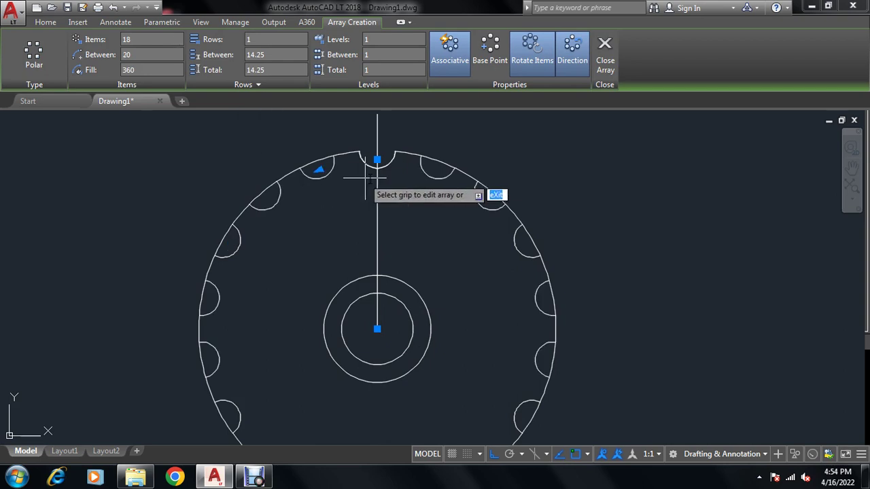
key("Return")
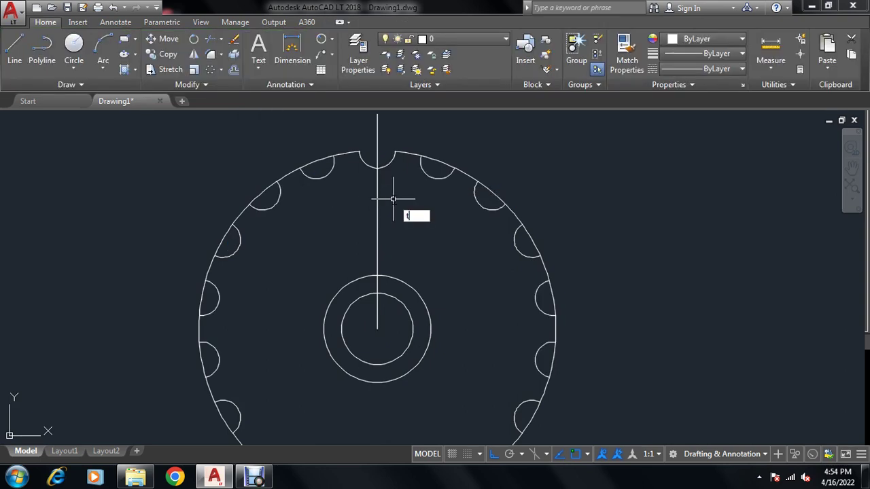
- Trim away the rim arcs spanning the notches on the upper-left, left and lower-left of the gear
type("r")
key("Return")
key("Return")
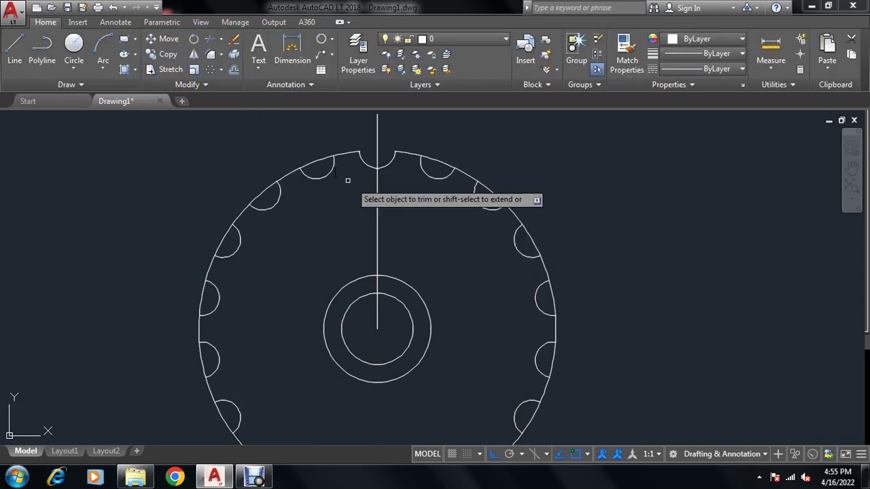
left_click(316, 161)
left_click(264, 193)
left_click(224, 238)
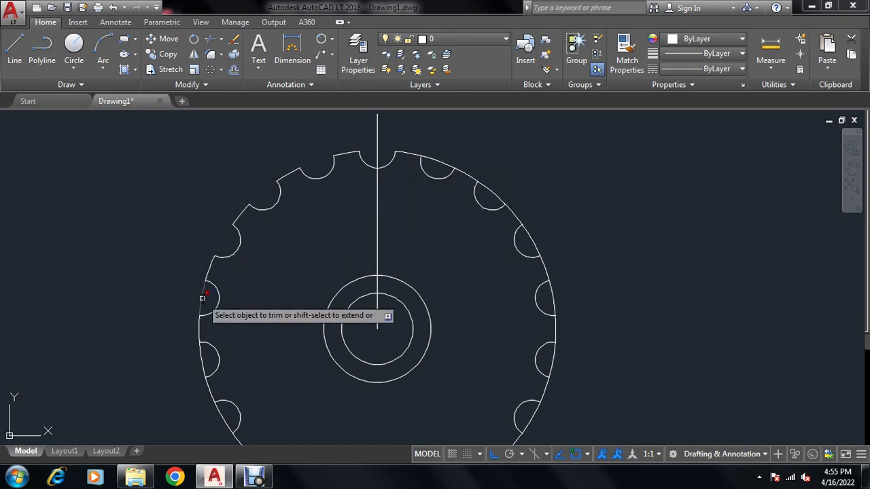
left_click(202, 299)
left_click(202, 362)
left_click(226, 415)
middle_click_drag(346, 346, 336, 280)
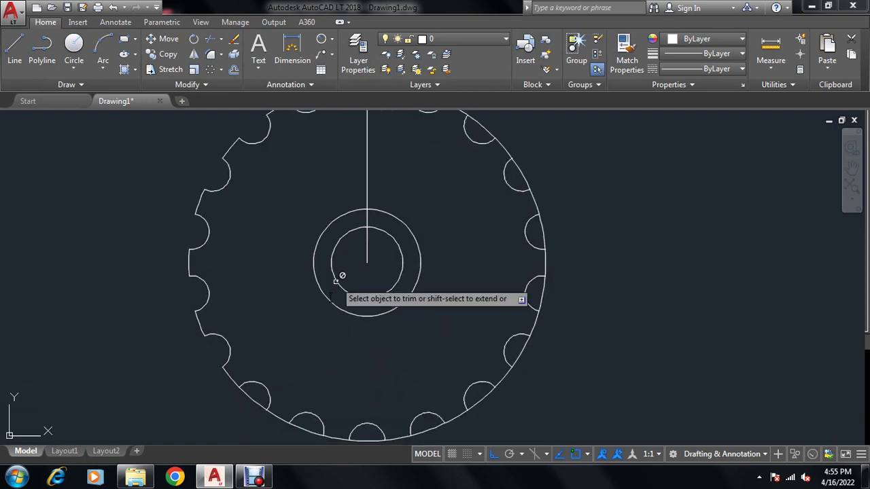
left_click(253, 398)
left_click(306, 436)
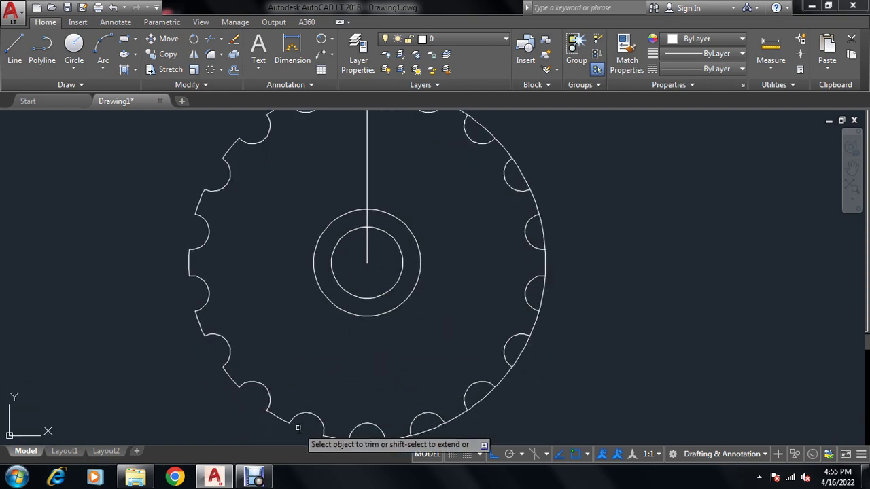
- Trim the rim arcs across the bottom, right-side and top notches to complete the outline
left_click(349, 435)
left_click(361, 440)
left_click(364, 433)
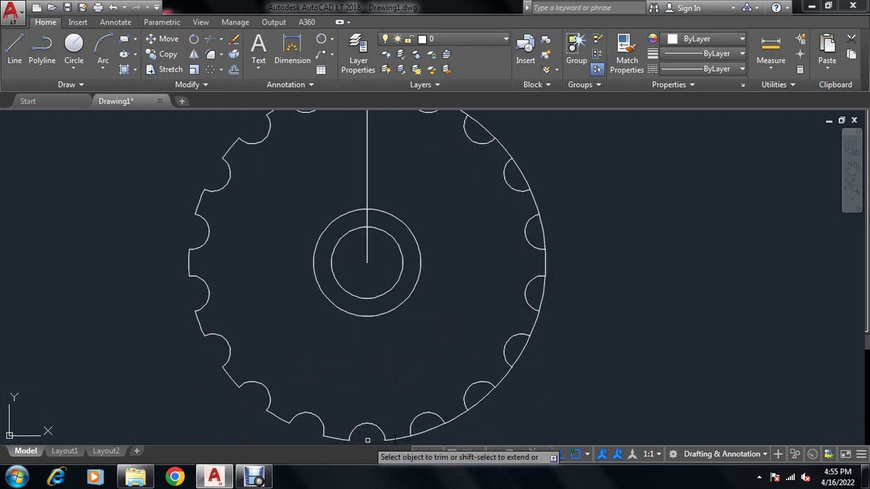
left_click(427, 430)
left_click(488, 395)
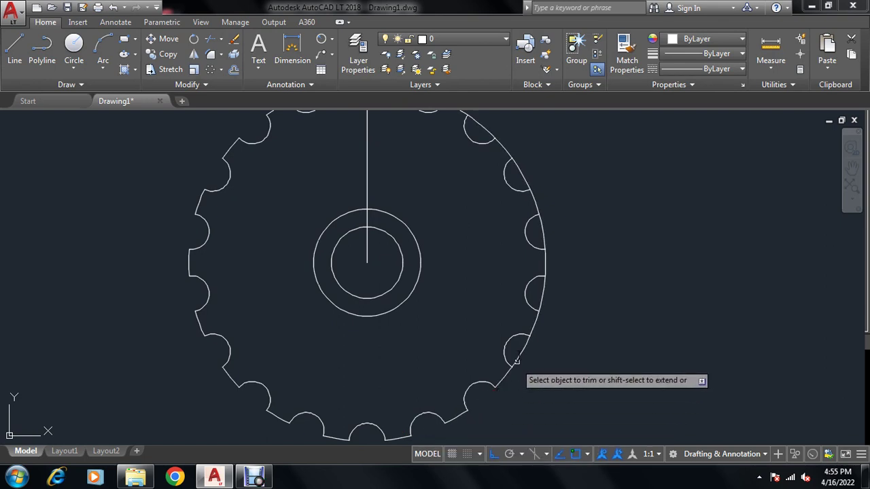
left_click(520, 350)
left_click(544, 297)
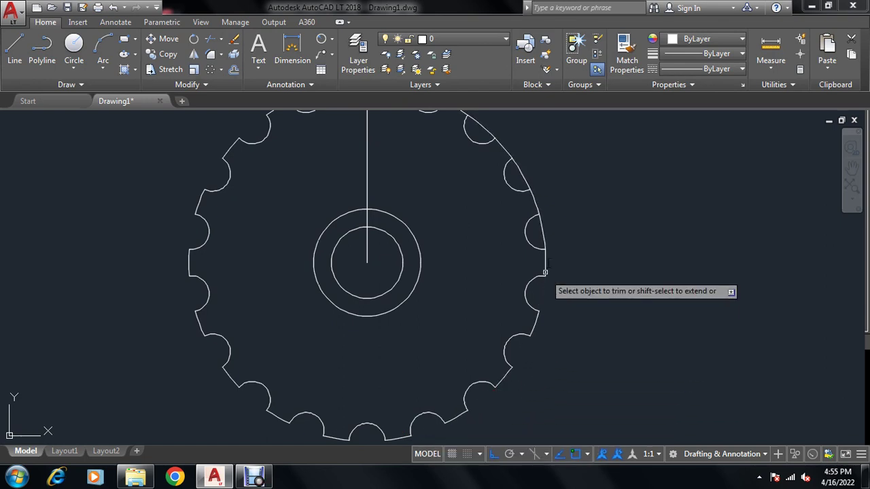
left_click(544, 230)
left_click(523, 172)
middle_click_drag(476, 143, 479, 189)
left_click(489, 174)
left_click(437, 140)
key("Escape")
- Draw a radius-85 circle centred on the gear centre
scroll(466, 175, "down", 2)
scroll(435, 216, "up", 2)
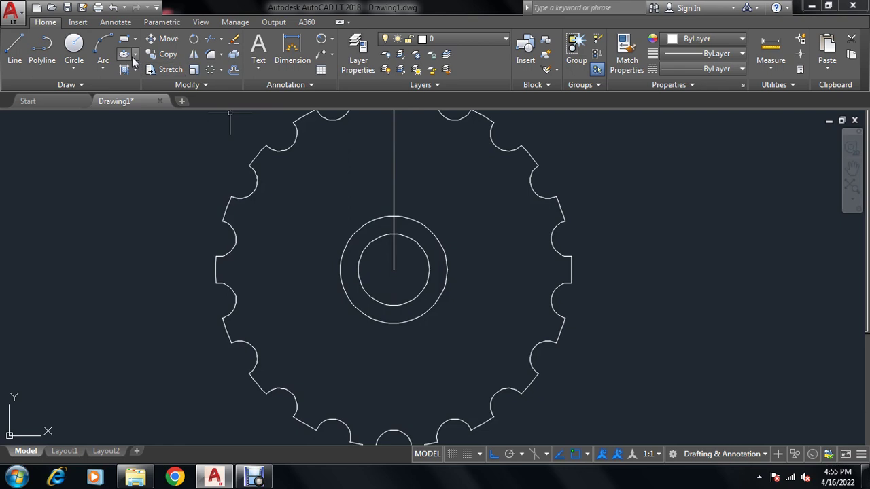
left_click(73, 46)
scroll(421, 221, "down", 2)
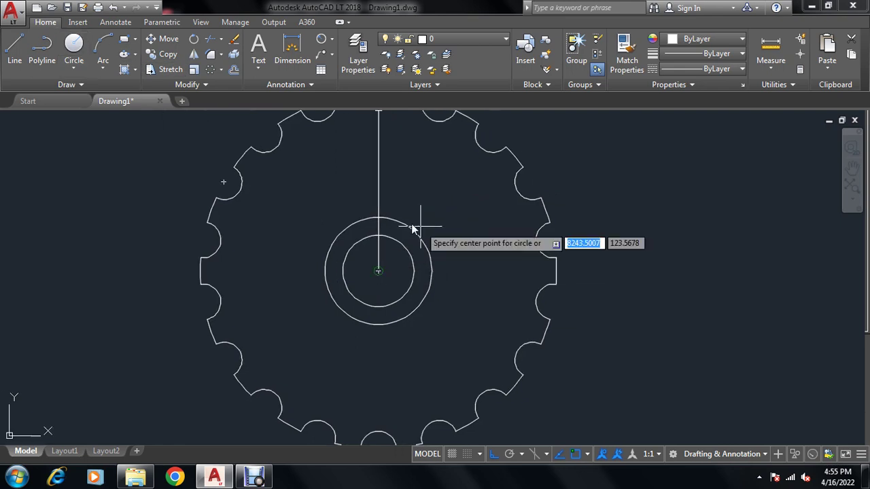
left_click(390, 254)
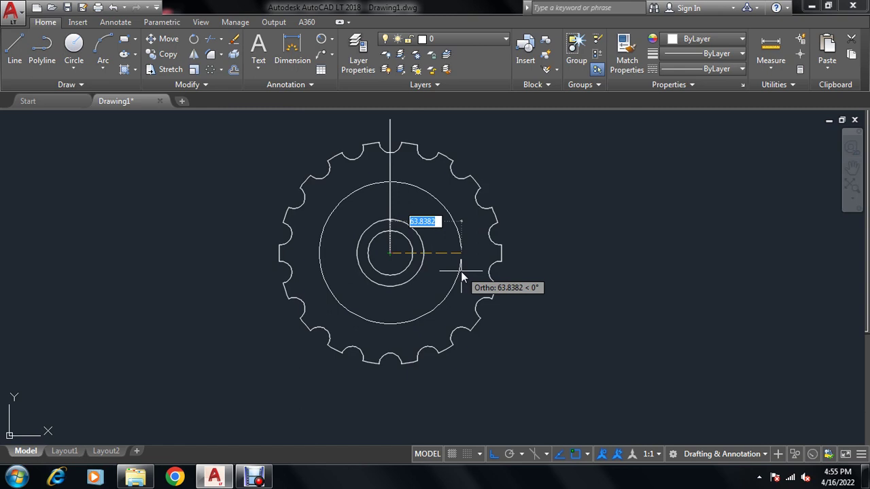
type("85")
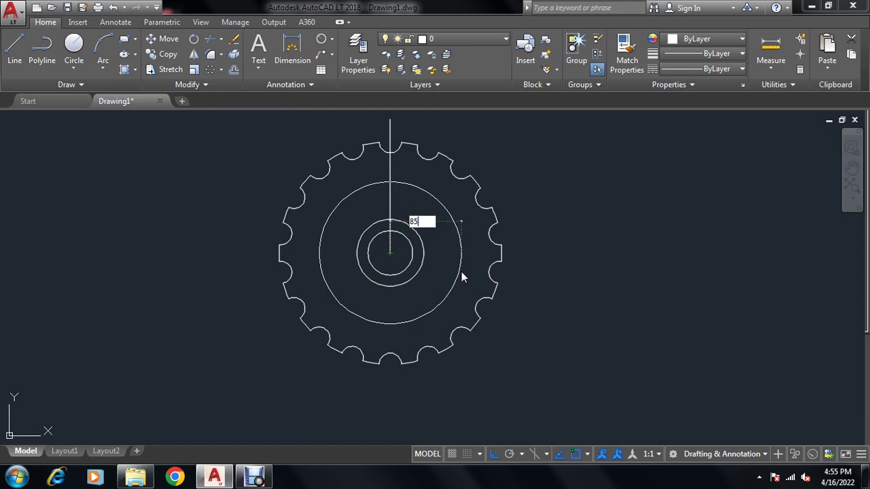
key("Return")
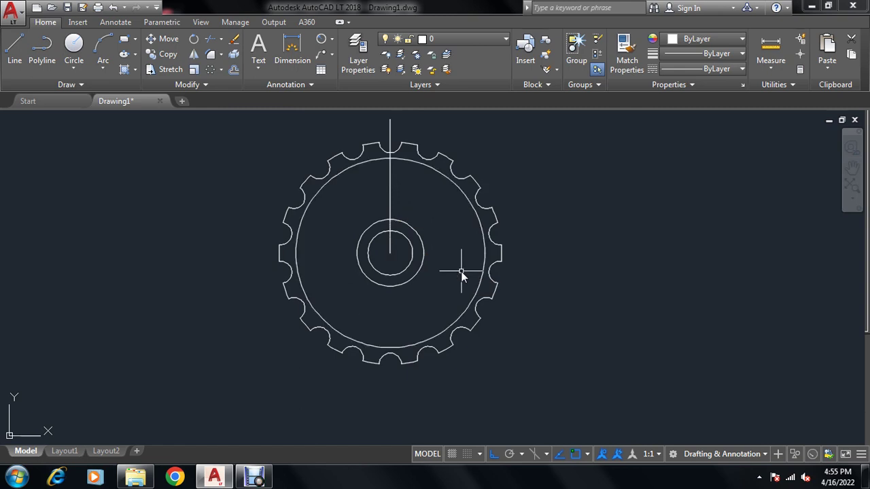
type("c")
- Add two more concentric circles of radius 76 and 55 at the gear centre
key("Return")
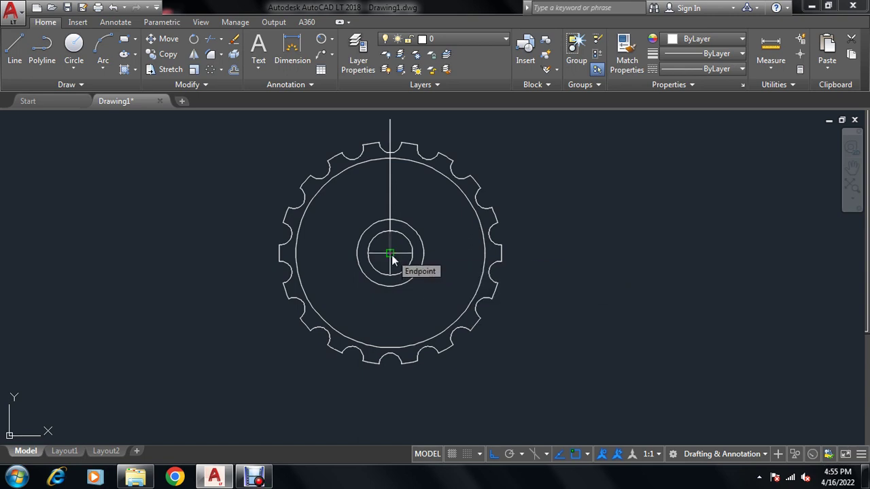
left_click(392, 258)
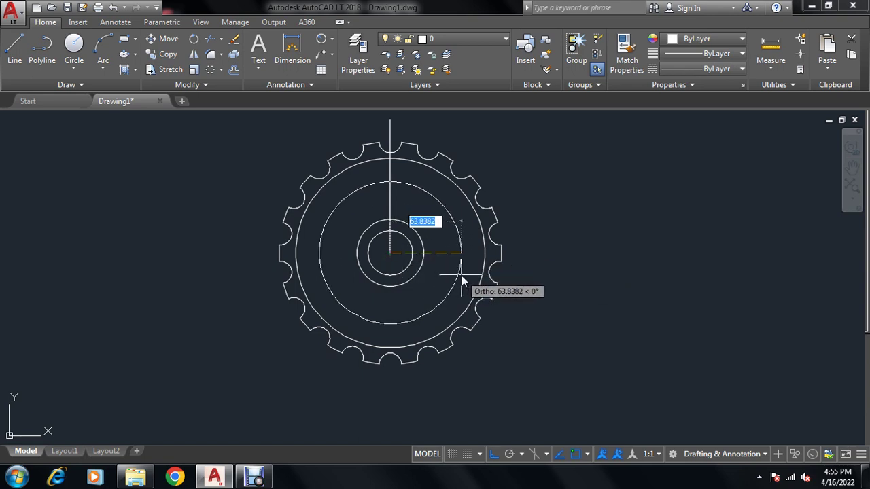
type("76")
key("Return")
type("c")
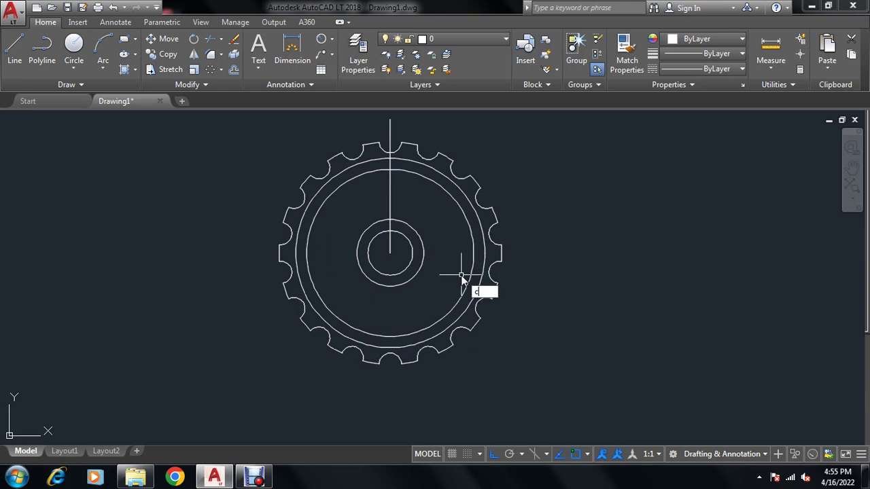
key("Return")
left_click(391, 256)
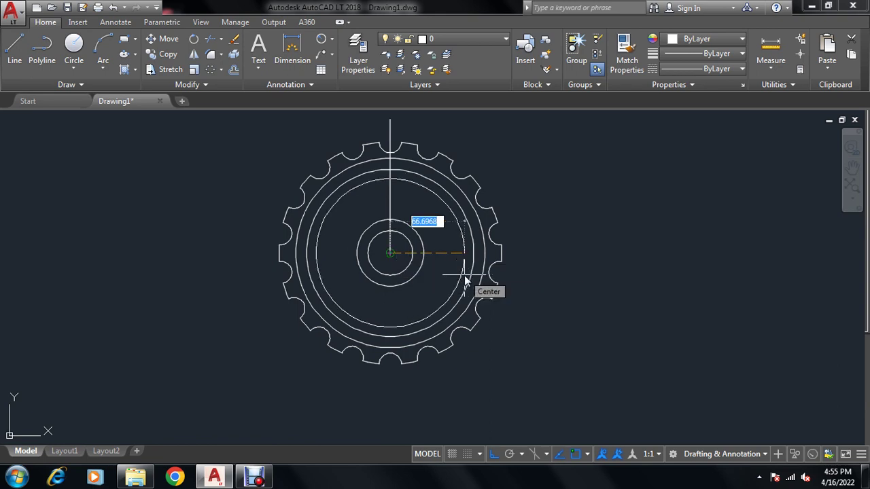
type("55")
key("Return")
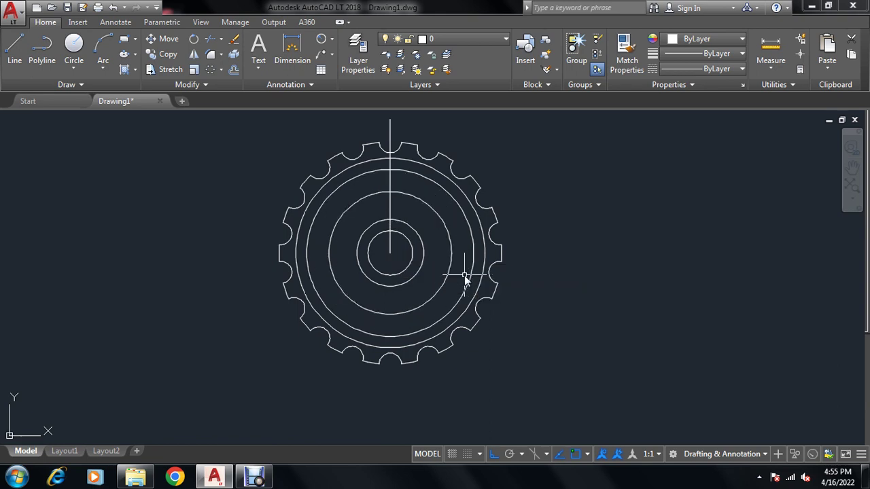
middle_click_drag(417, 214, 403, 223)
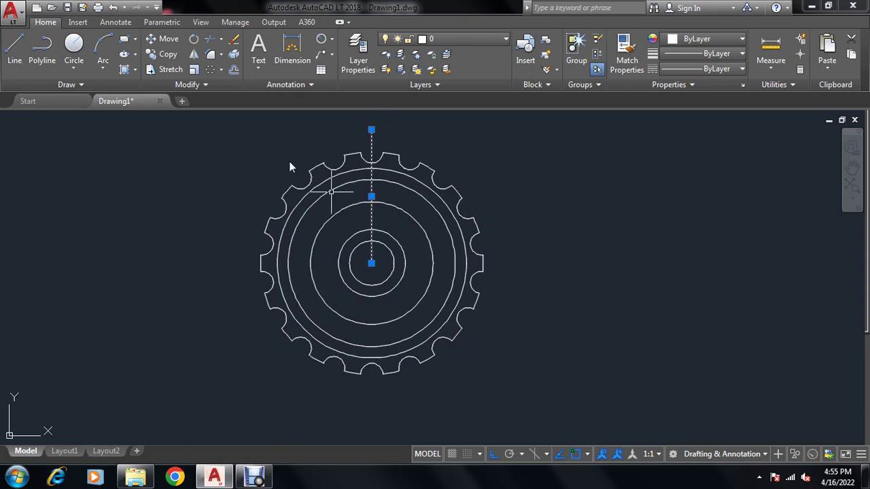
- Polar-array the vertical centre line into 18 copies about the gear centre
left_click(210, 71)
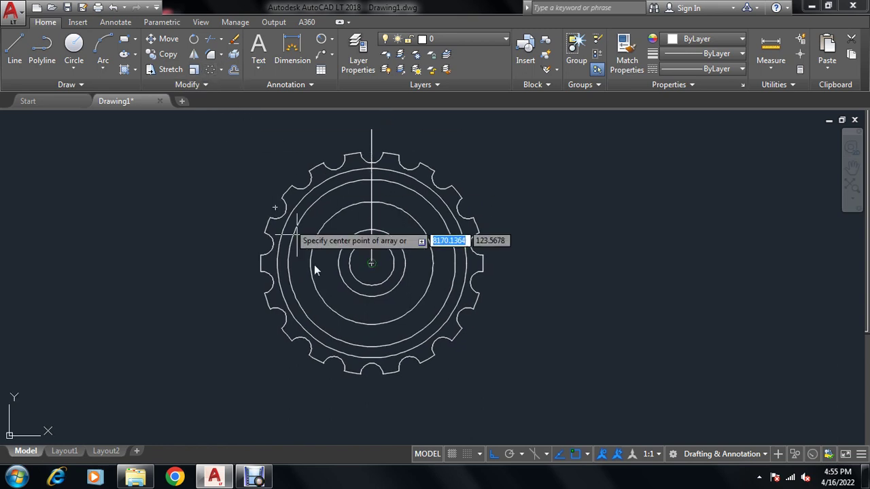
left_click(371, 263)
type("18")
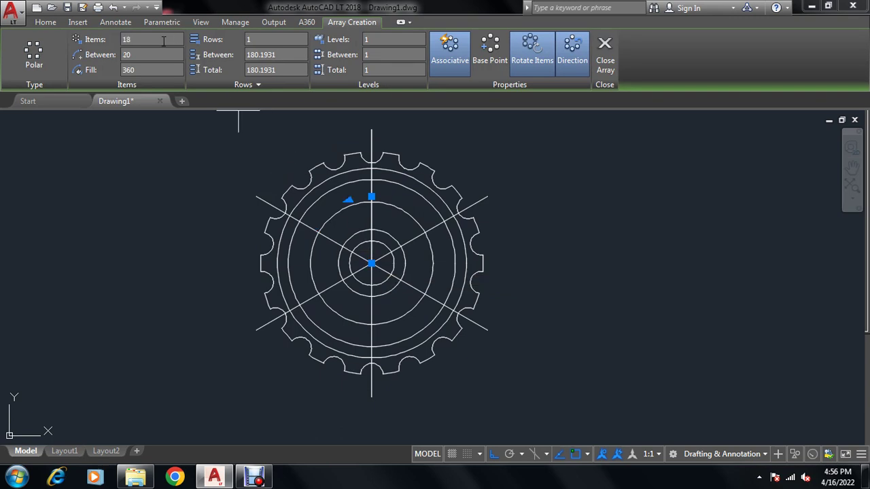
key("Return")
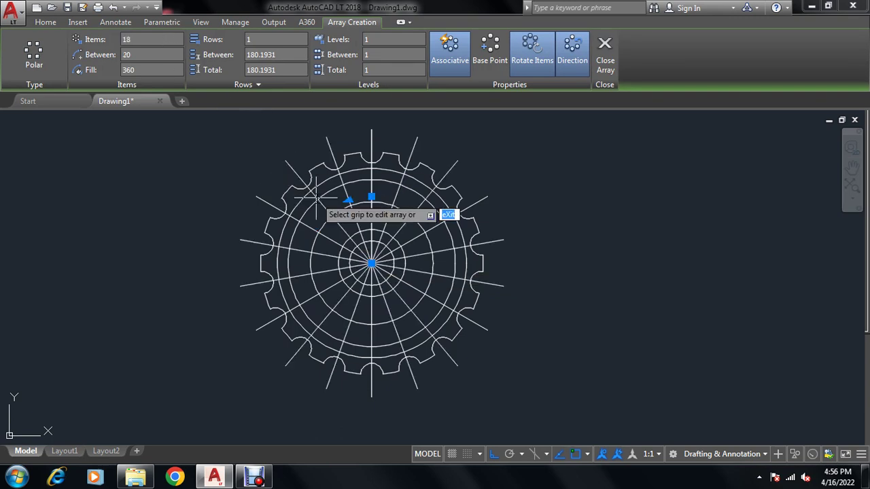
key("Return")
scroll(333, 194, "up", 2)
- Explode the radial line array into separate lines
left_click(341, 192)
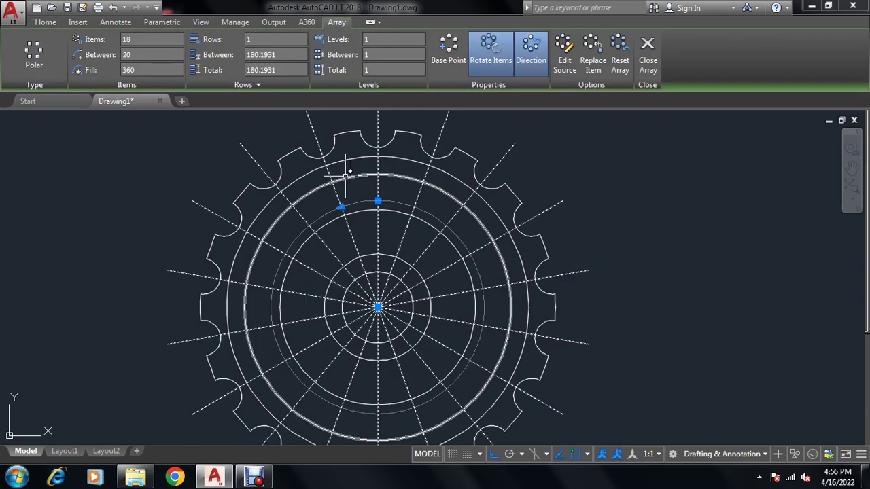
scroll(351, 157, "down", 2)
type("x")
key("Down")
key("Return")
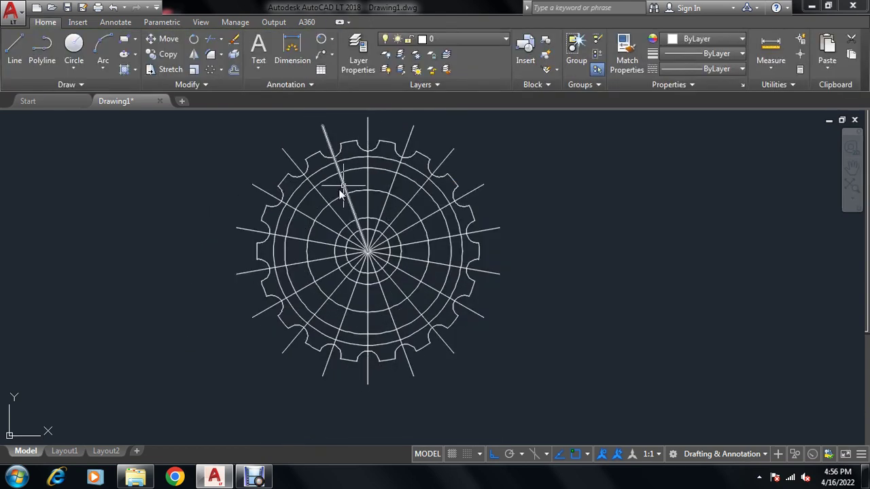
- Start ERASE and select the radial construction lines with crossing windows
left_click(368, 200)
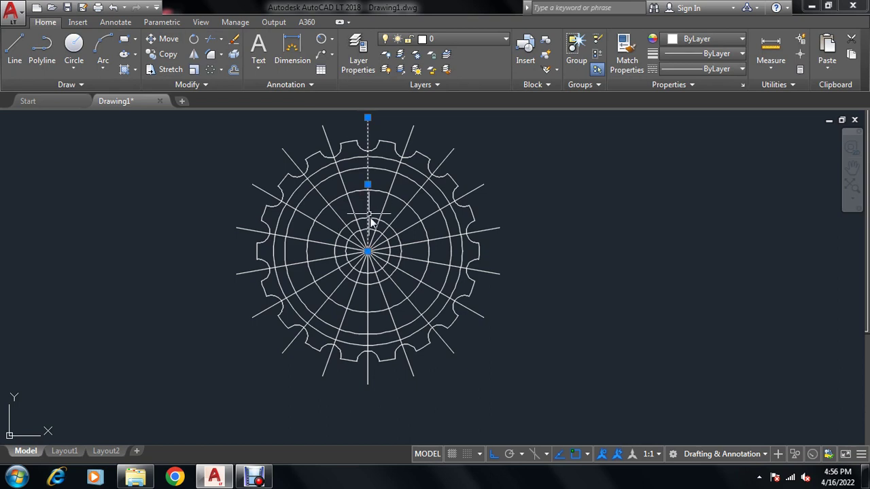
left_click(367, 252)
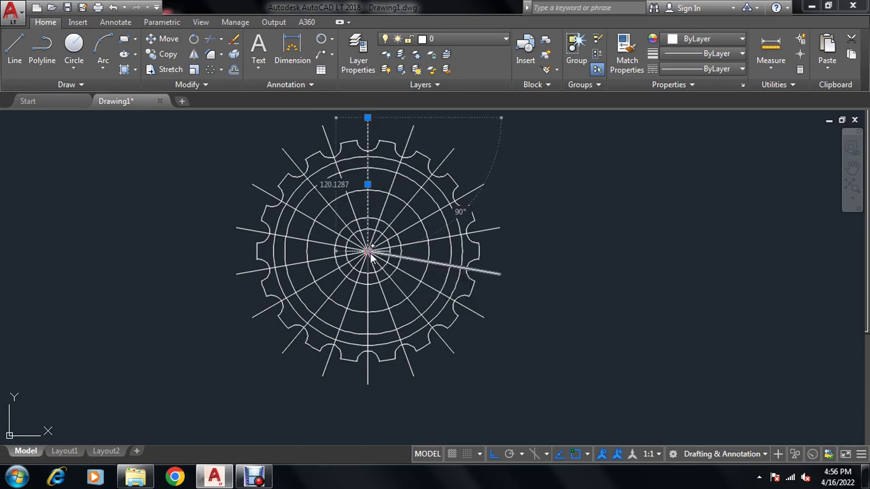
key("Escape")
key("Escape")
type("ER")
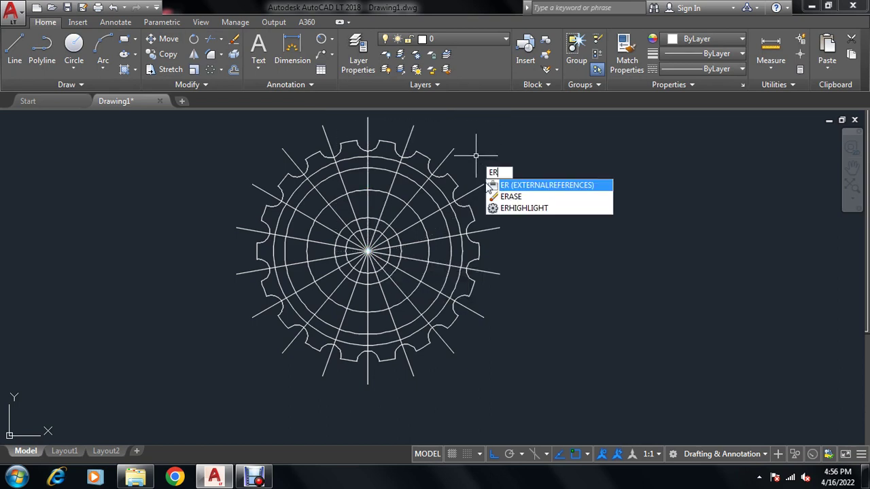
left_click(510, 196)
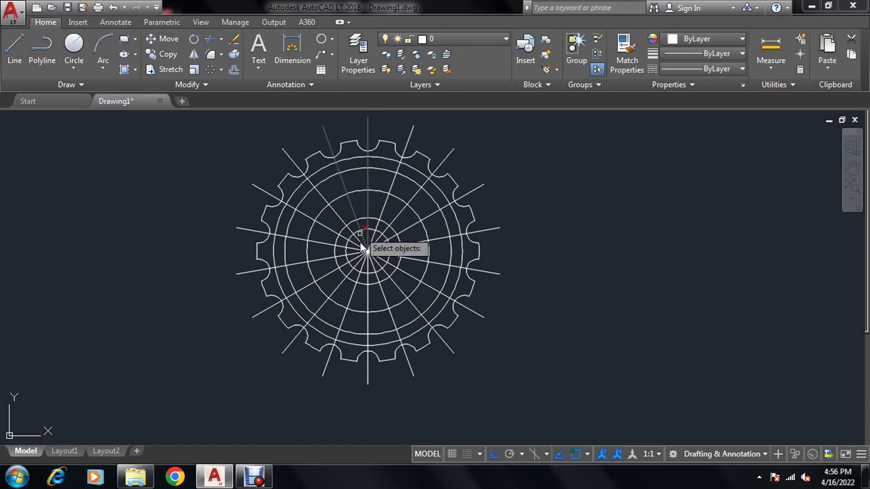
scroll(361, 235, "up", 2)
scroll(397, 244, "up", 2)
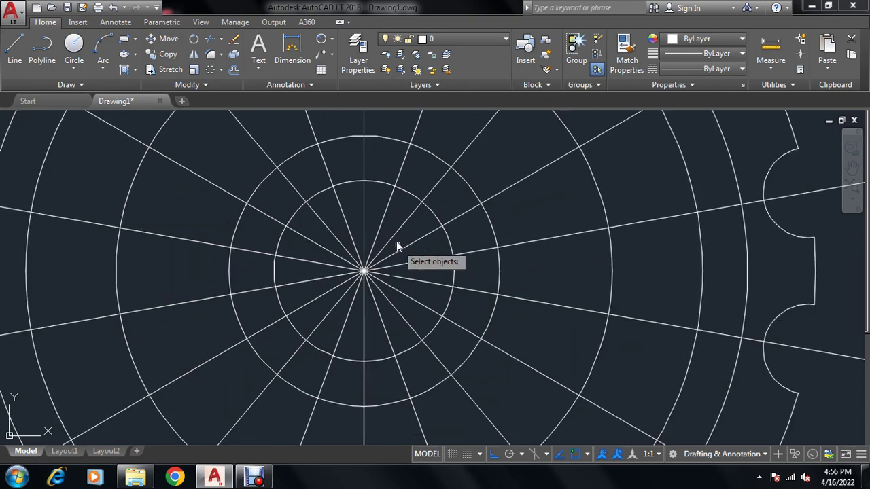
left_click(334, 222)
left_click(318, 302)
left_click(417, 305)
left_click(322, 310)
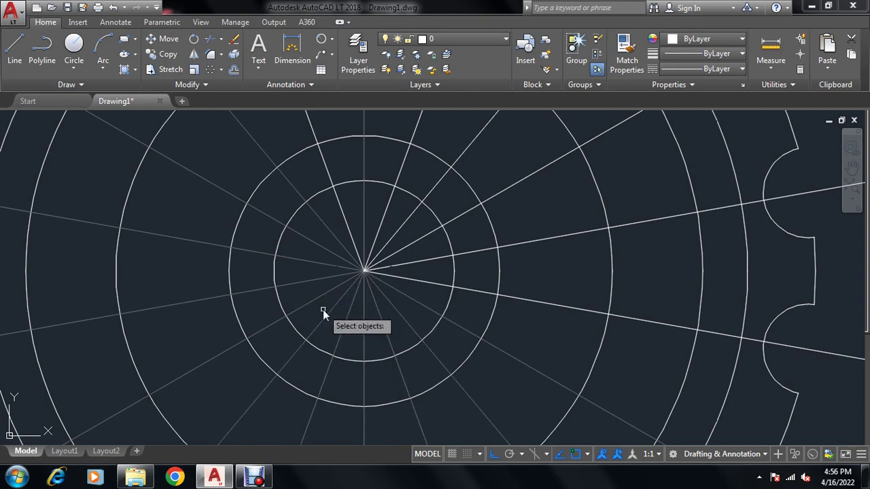
- Deselect the two upper V lines and erase all other radial lines
left_click(407, 209, "shift")
left_click(393, 291, "shift")
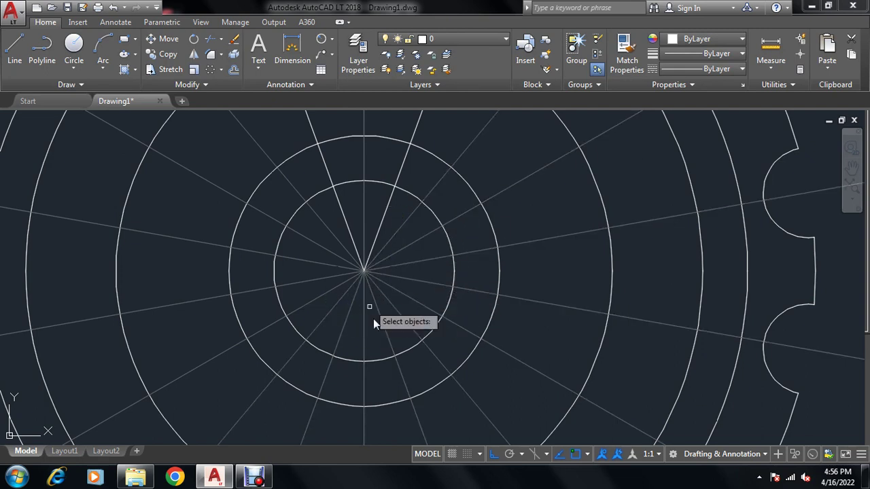
scroll(373, 321, "down", 4)
key("Return")
scroll(399, 243, "up", 1)
scroll(388, 243, "up", 1)
scroll(369, 203, "up", 2)
scroll(340, 203, "up", 1)
middle_click_drag(340, 202, 336, 198)
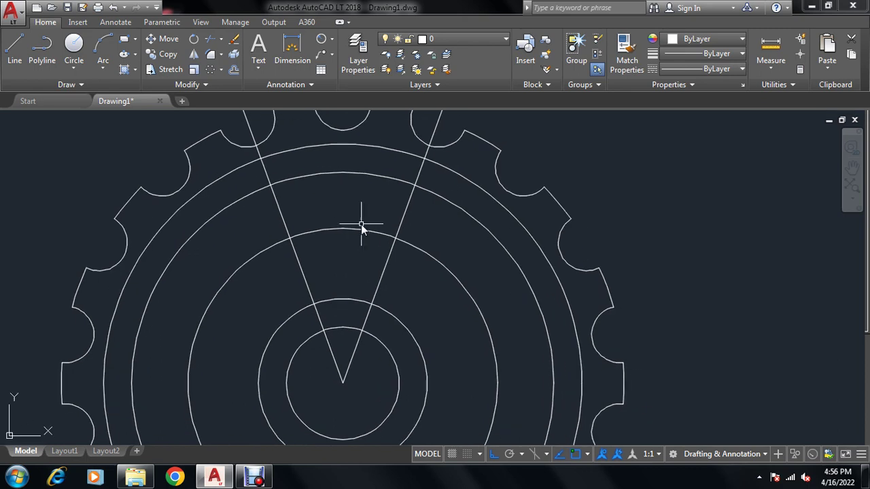
- Draw a radius-1 circle tangent to the left V line and the upper ring
left_click(74, 67)
left_click(108, 206)
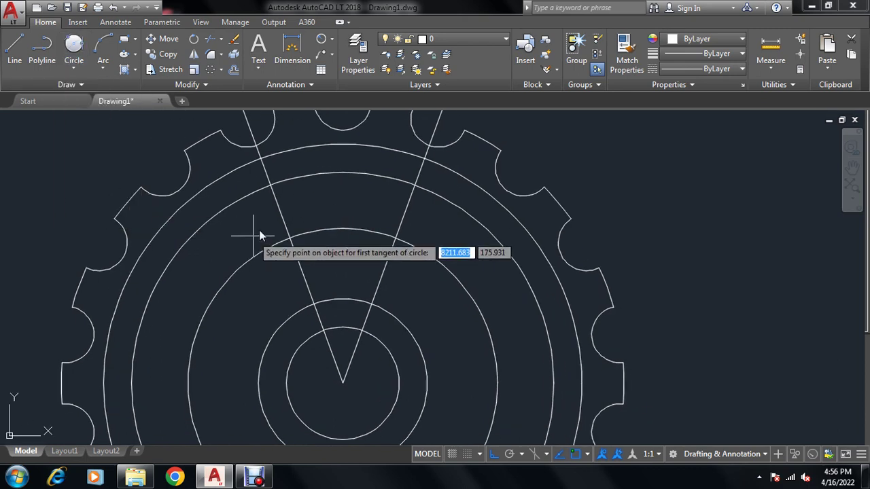
left_click(277, 199)
left_click(286, 181)
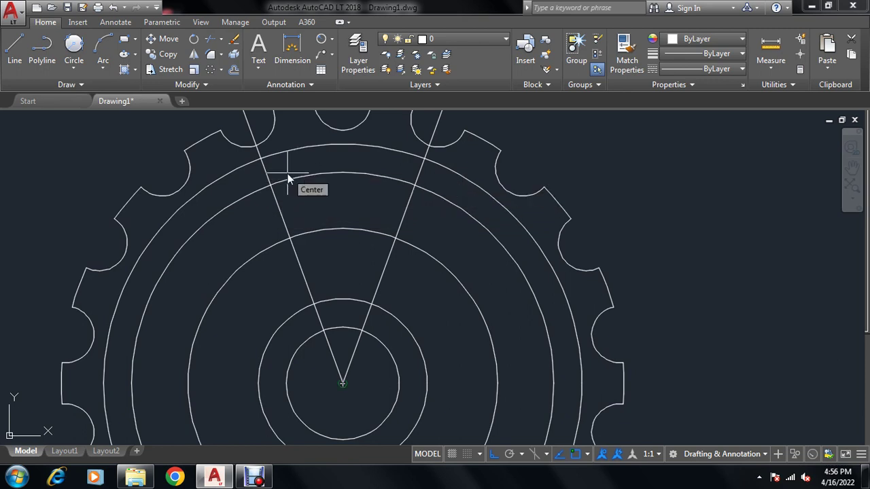
type("5")
key("Return")
- Draw a second radius-1 circle tangent to the right V line and the upper ring
left_click(87, 46)
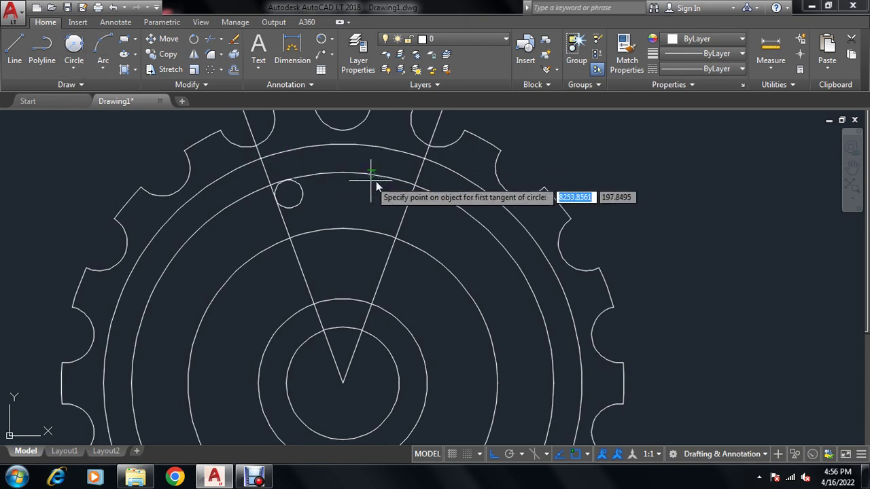
left_click(406, 202)
left_click(404, 202)
type("1")
key("Return")
scroll(266, 194, "up", 2)
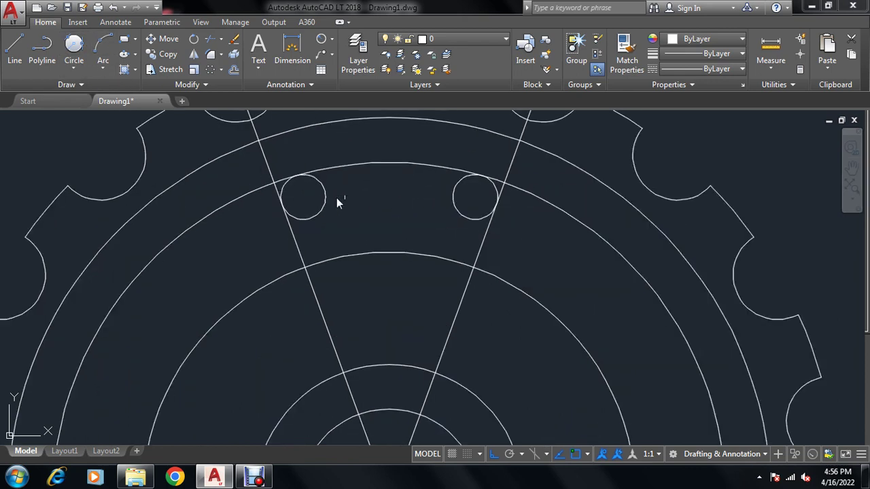
middle_click_drag(336, 198, 325, 198)
type("tr")
key("Return")
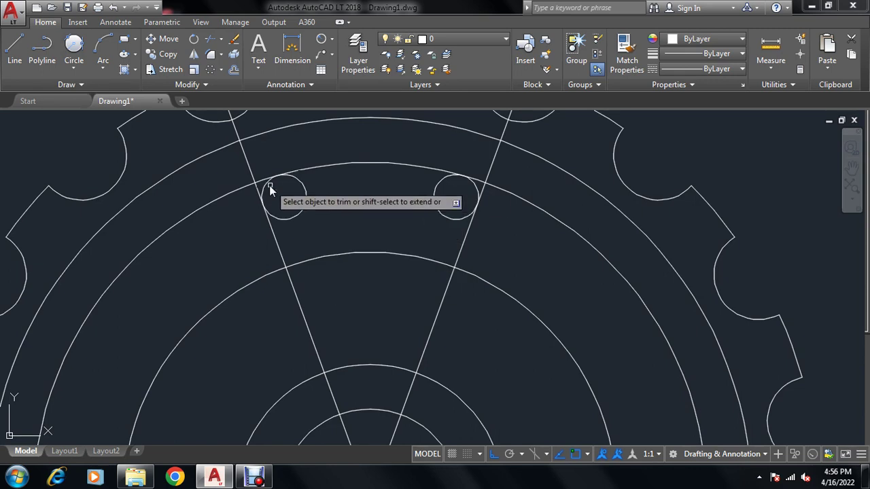
- Trim the V lines and ring arcs at the slot's upper corners and sides
left_click(442, 197)
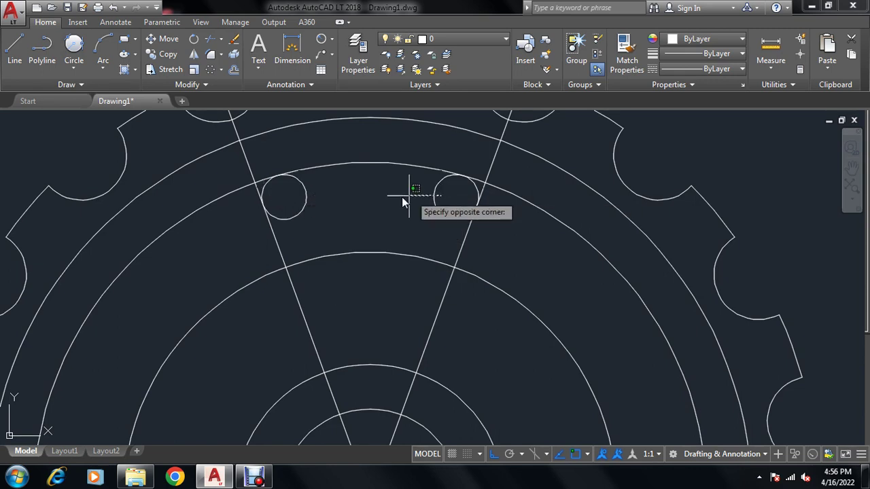
left_click(301, 203)
scroll(265, 189, "up", 2)
left_click(255, 179)
left_click(251, 188)
left_click(250, 188)
left_click(241, 201)
scroll(186, 181, "down", 2)
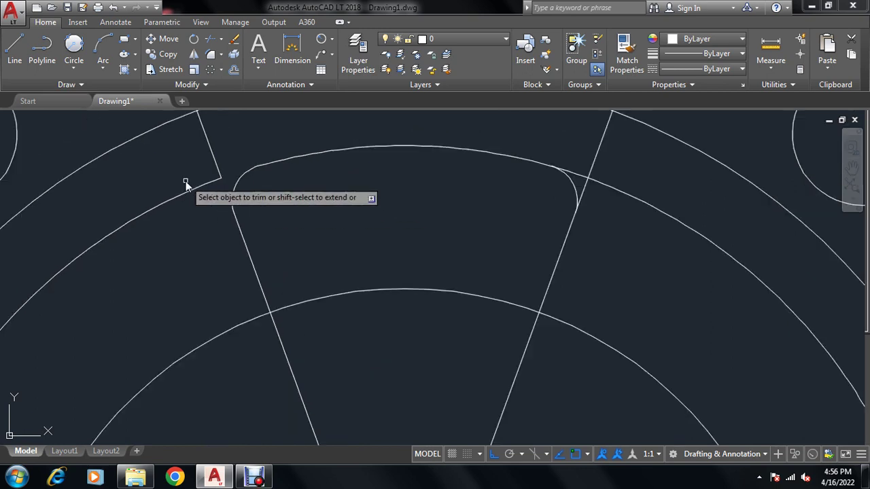
left_click(581, 180)
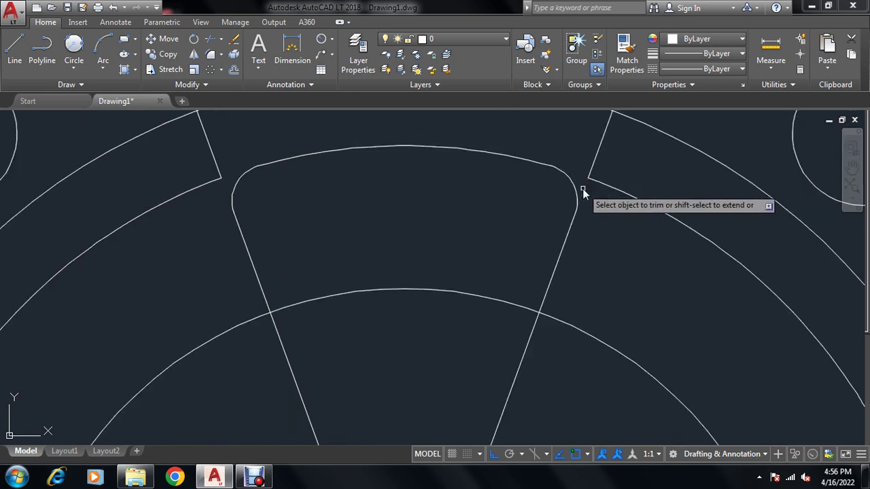
scroll(483, 192, "down", 3)
mouse_move(483, 192)
middle_mouse_down()
mouse_move(466, 201)
mouse_move(442, 189)
middle_mouse_up()
scroll(456, 178, "down", 3)
scroll(455, 181, "up", 4)
scroll(455, 181, "down", 1)
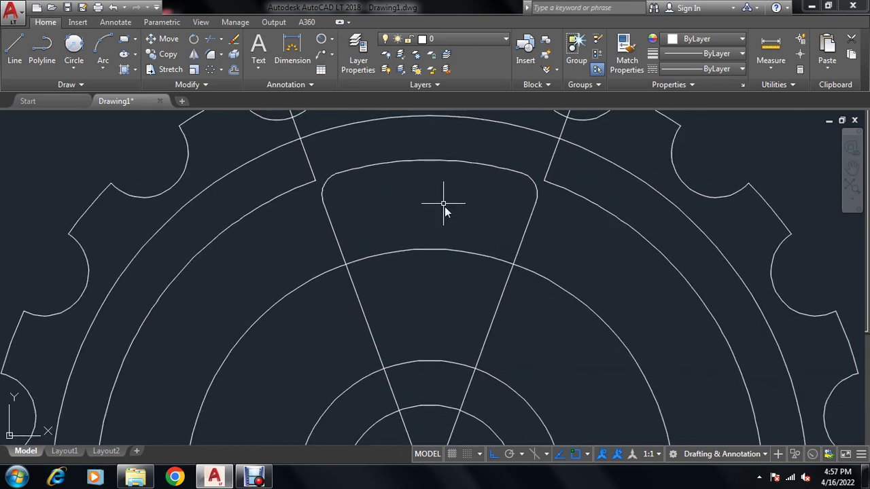
- Rerun TRIM to cut the V line segments lying between the arcs
type("t")
key("Return")
left_click(517, 307)
left_click(339, 341)
scroll(402, 271, "down", 2)
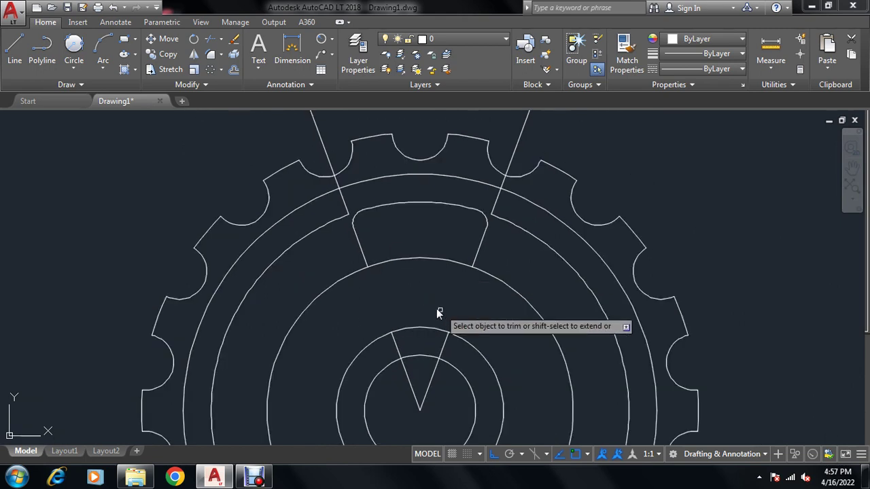
middle_click_drag(436, 309, 427, 290)
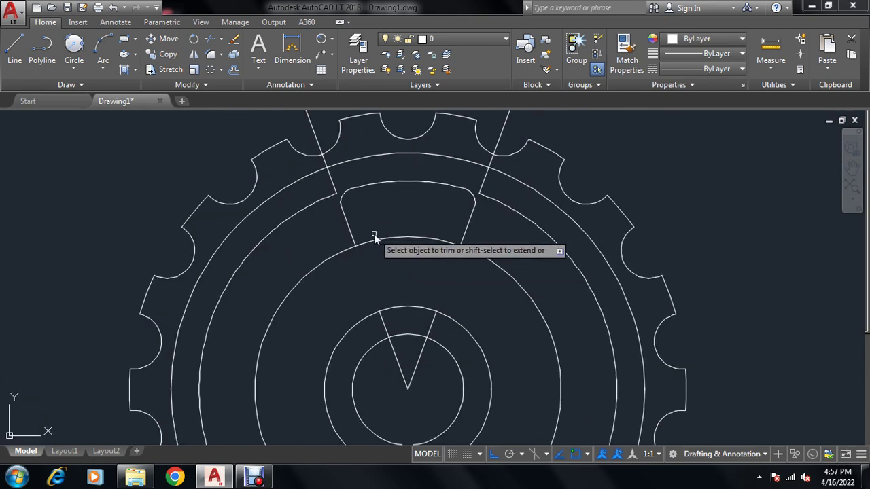
scroll(378, 245, "up", 1)
scroll(378, 251, "up", 1)
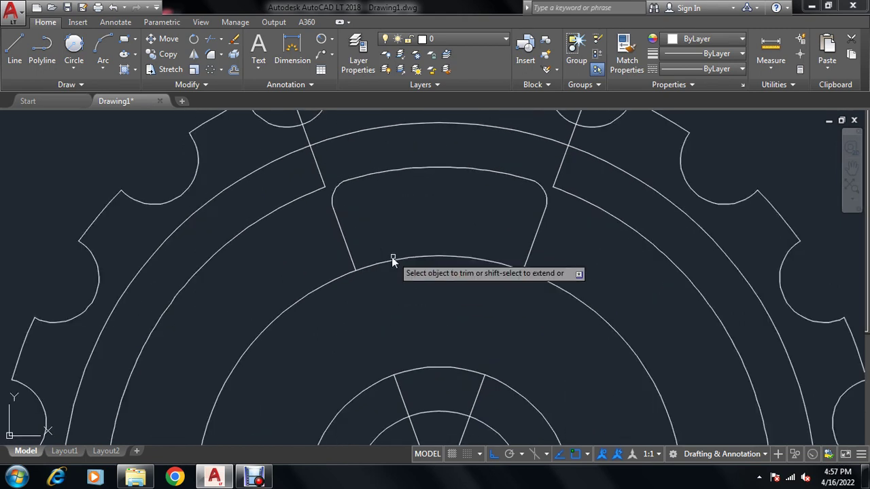
scroll(387, 254, "up", 2)
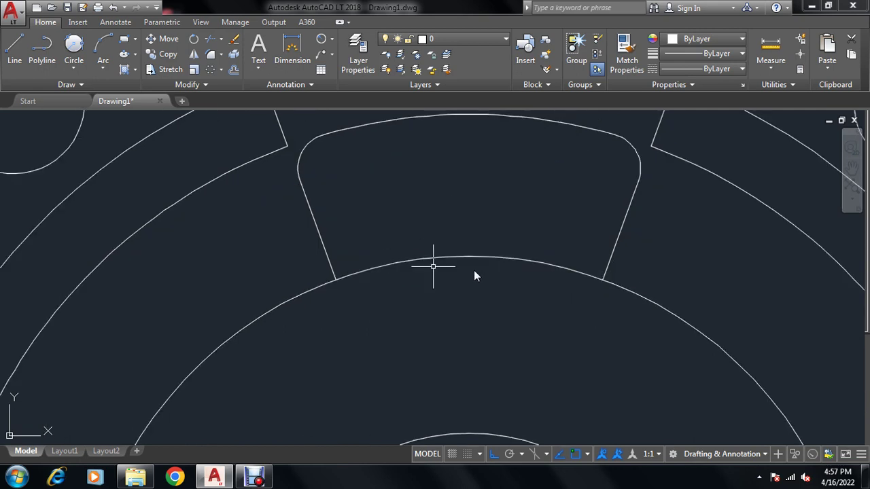
scroll(440, 209, "down", 4)
scroll(428, 212, "down", 2)
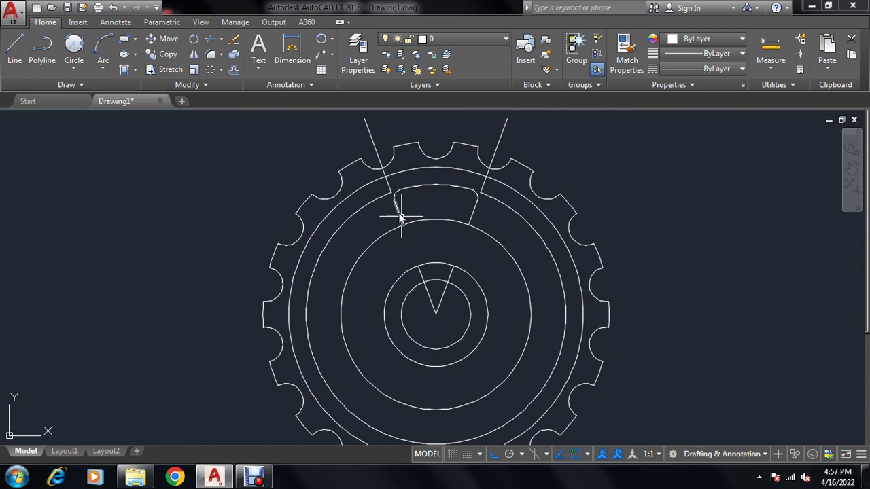
- Erase the leftover line pieces around the slot
left_click(422, 190)
key("Escape")
scroll(389, 193, "up", 4)
left_click(393, 182)
left_click(376, 207)
scroll(370, 201, "down", 2)
scroll(373, 200, "down", 2)
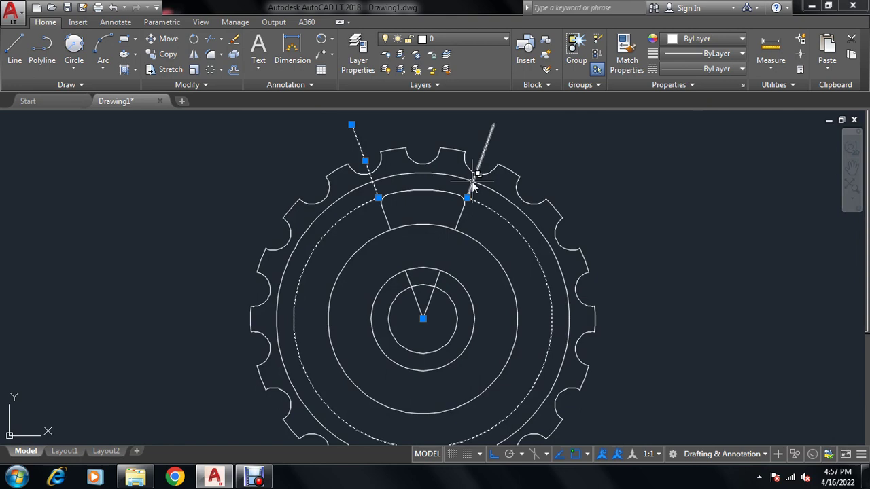
left_click(493, 214)
key("y")
key("Return")
- Delete the remaining line outside the rim and the V lines inside the hub
left_click(470, 194)
left_click(436, 308)
left_click(414, 340)
key("Delete")
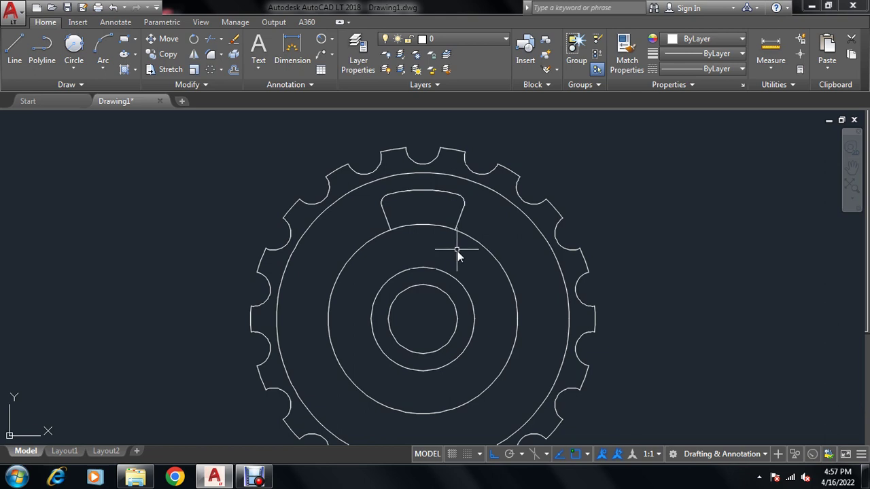
scroll(446, 238, "up", 2)
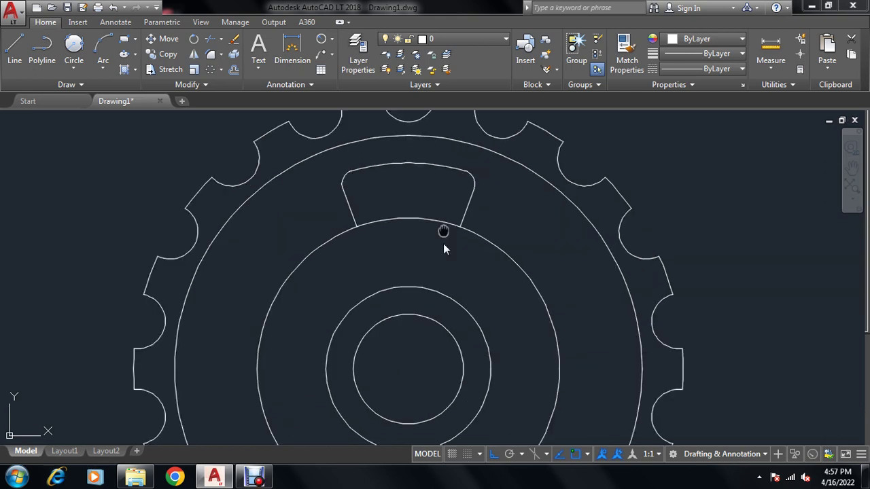
scroll(416, 245, "up", 2)
middle_click_drag(417, 242, 422, 268)
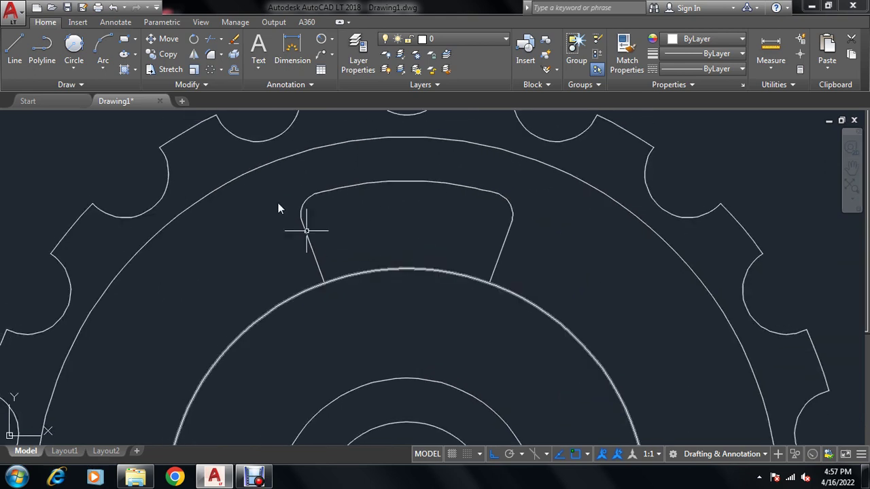
- Draw two radius-2 circles tangent to each slot side and the inner ring
left_click(74, 47)
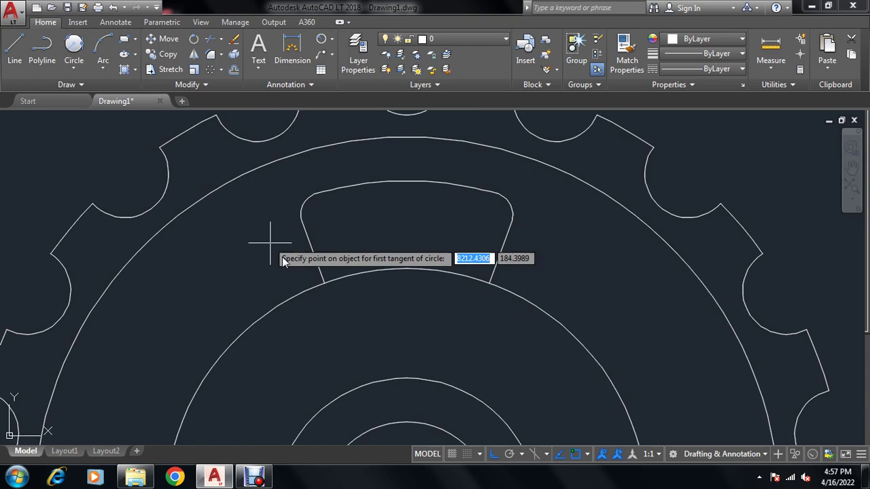
left_click(309, 271)
left_click(343, 280)
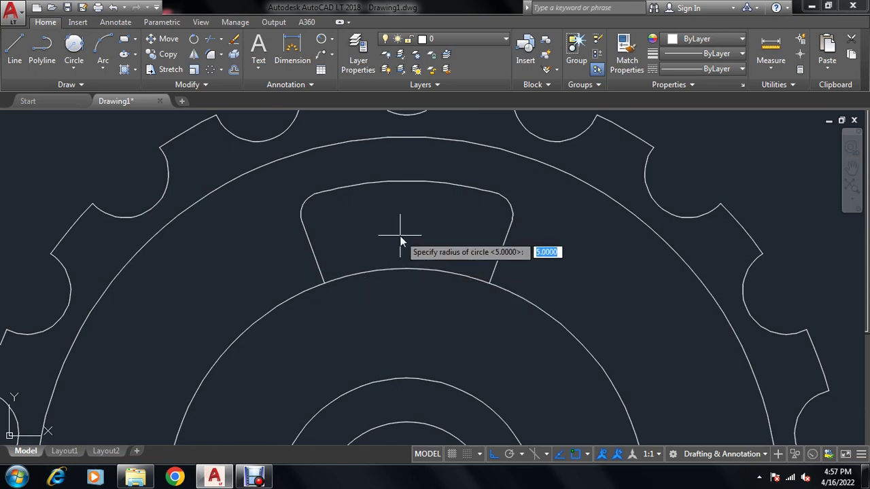
type("2")
key("Return")
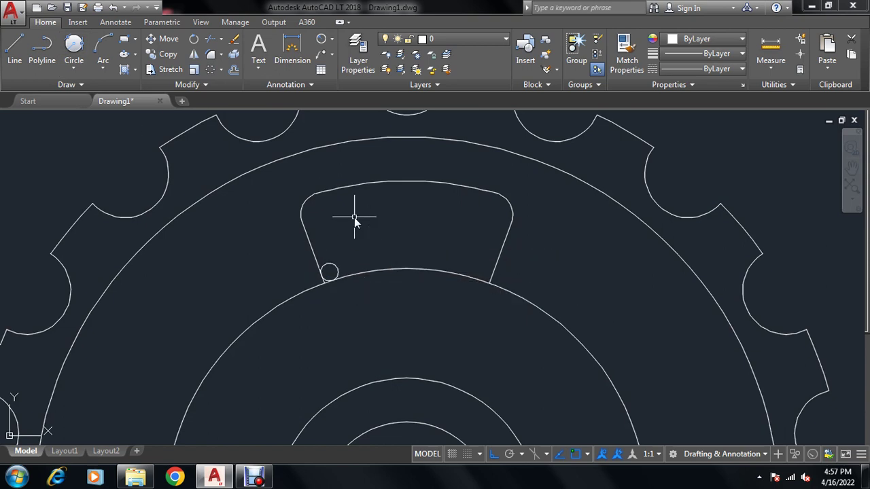
left_click(74, 46)
left_click(472, 275)
left_click(493, 275)
type("2")
key("Return")
- Trim both small circles and the arc beyond the fillets into short corner arcs
scroll(441, 288, "up", 2)
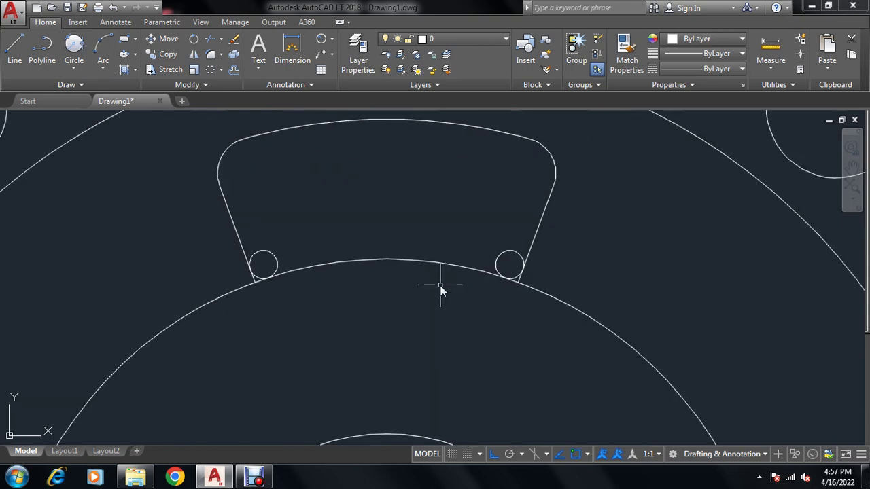
key("Return")
key("Return")
left_click(515, 256)
scroll(518, 278, "up", 2)
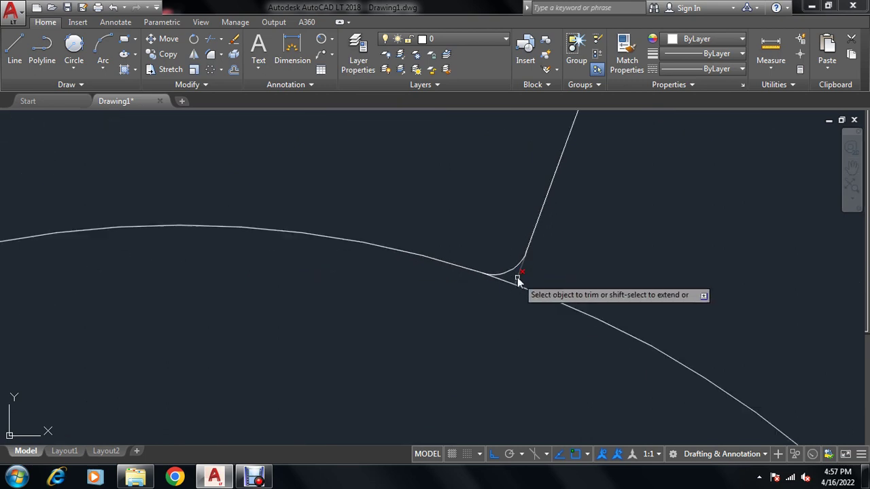
scroll(508, 281, "down", 2)
scroll(603, 249, "down", 2)
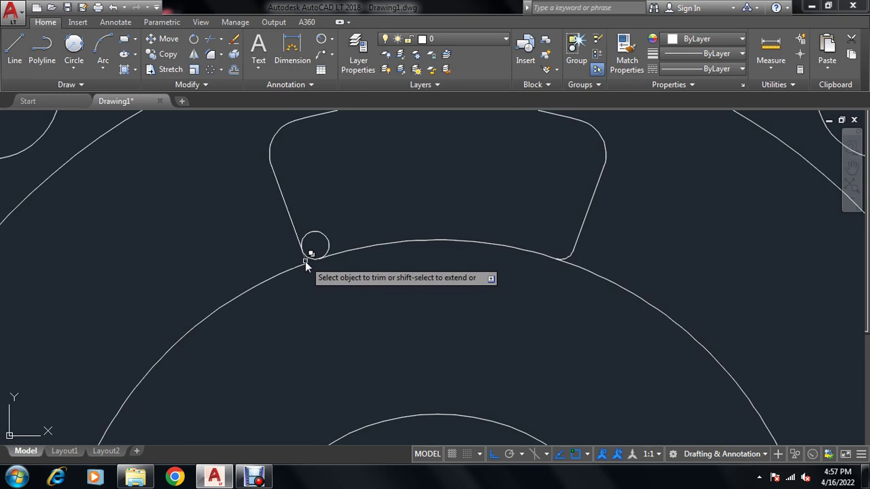
left_click(322, 239)
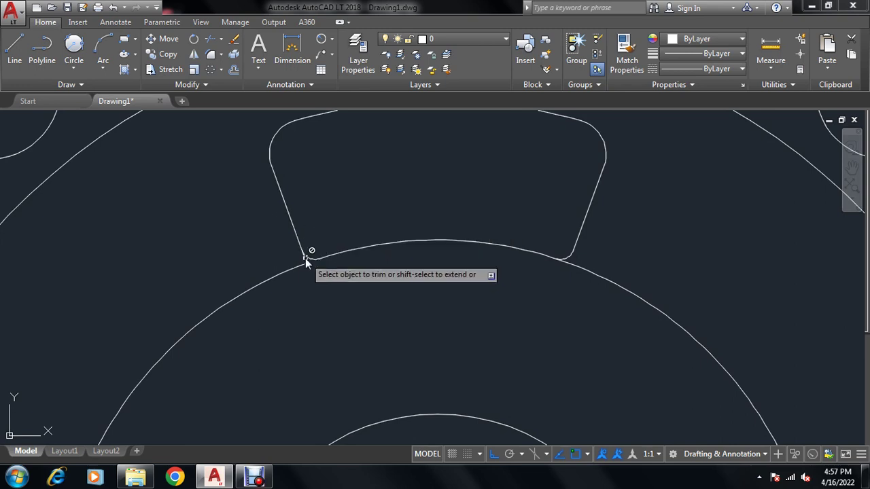
scroll(306, 263, "up", 2)
scroll(281, 237, "down", 2)
scroll(564, 254, "up", 2)
left_click(594, 248)
left_click(580, 280)
- Polar-array the window-selected slot outline into 6 copies around the gear centre
scroll(559, 235, "down", 3)
scroll(500, 271, "down", 4)
left_click(551, 204)
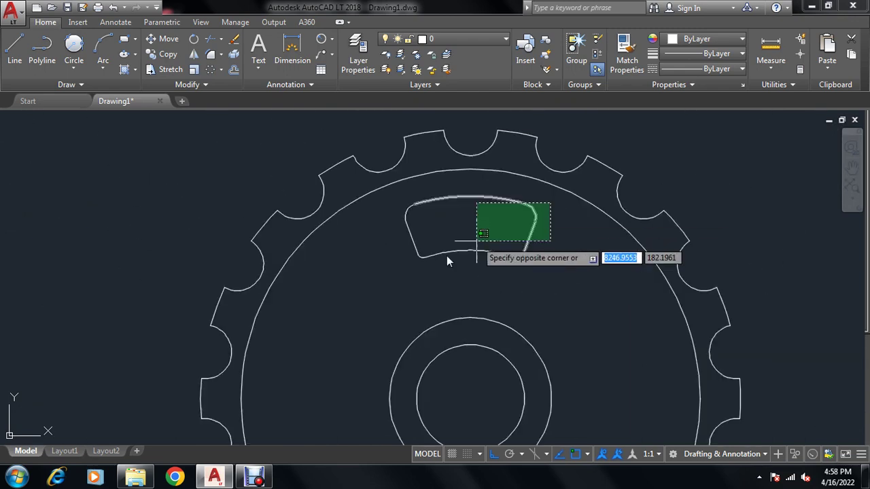
left_click(399, 276)
scroll(428, 218, "down", 2)
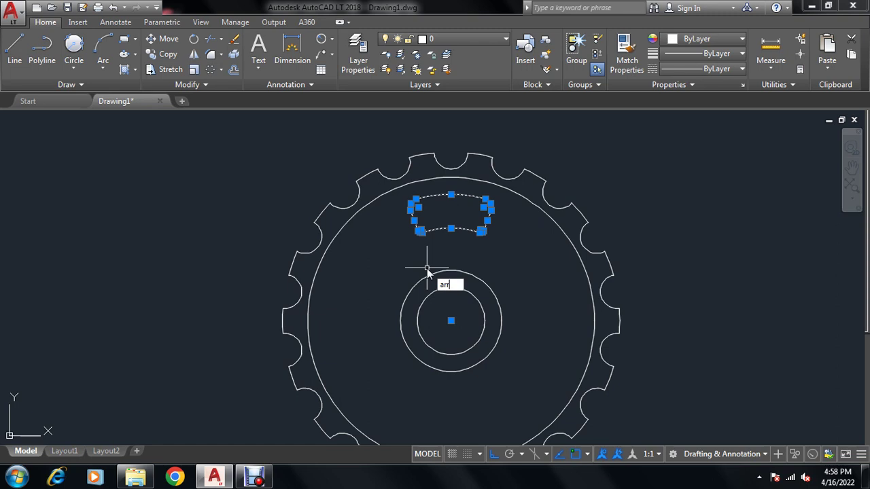
type("r")
key("Down")
key("Up")
key("Return")
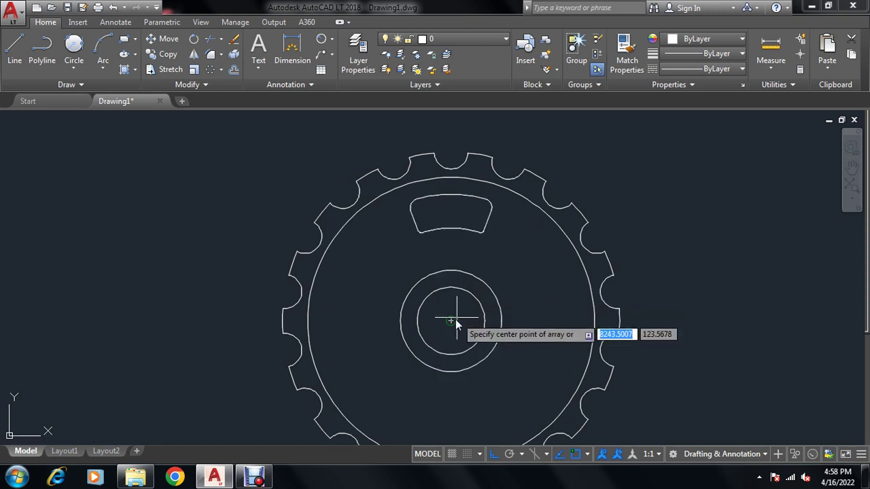
left_click(452, 321)
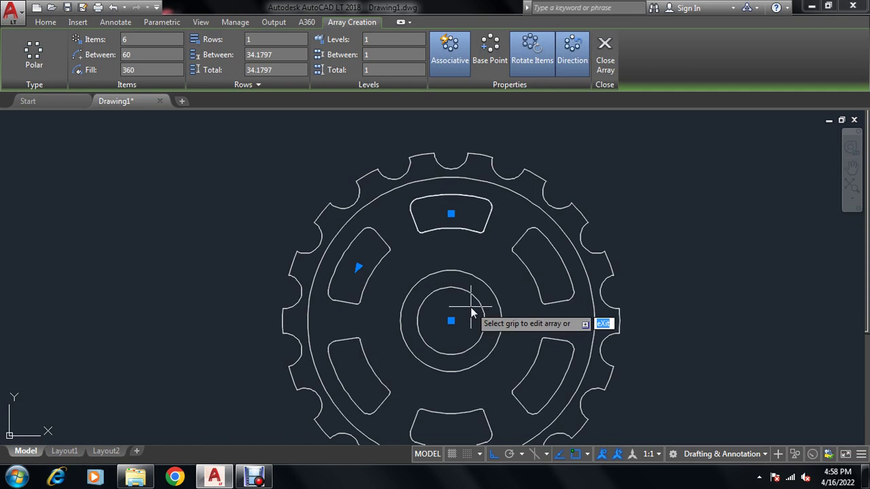
key("Return")
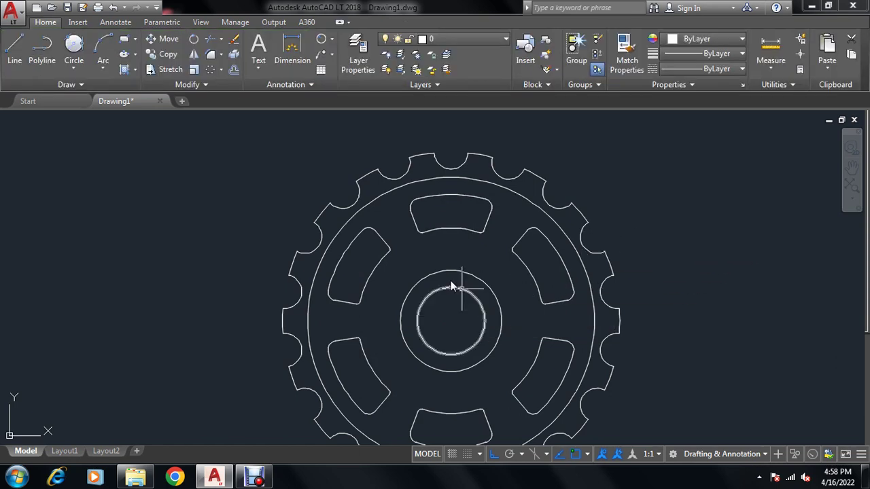
left_click(446, 229)
scroll(411, 201, "down", 2)
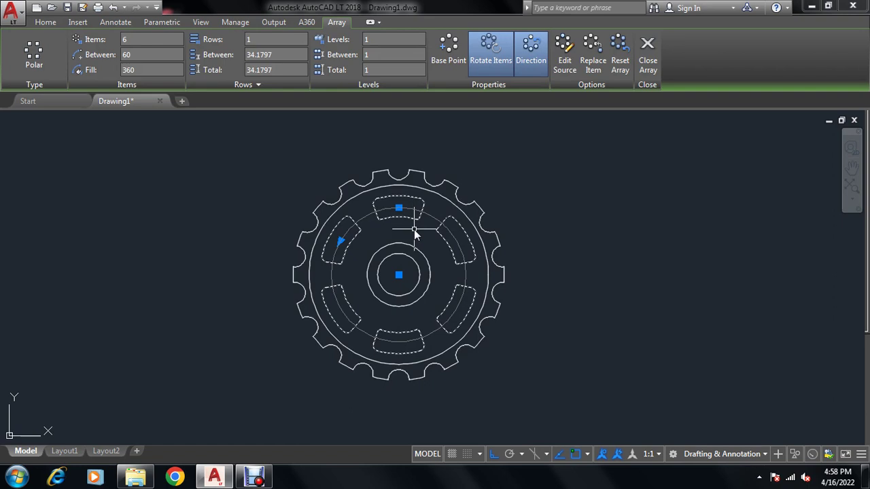
- Explode the slot array and delete the upper-left slot
type("ex")
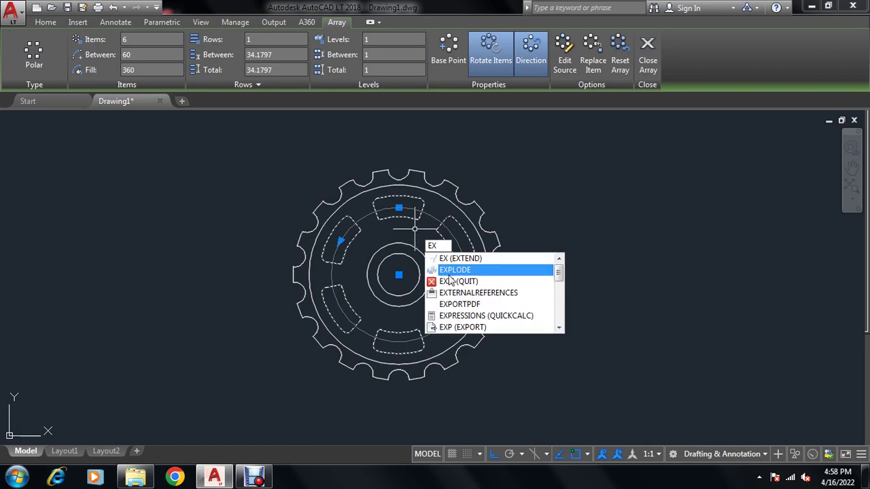
key("Return")
scroll(351, 232, "up", 2)
left_click(347, 249)
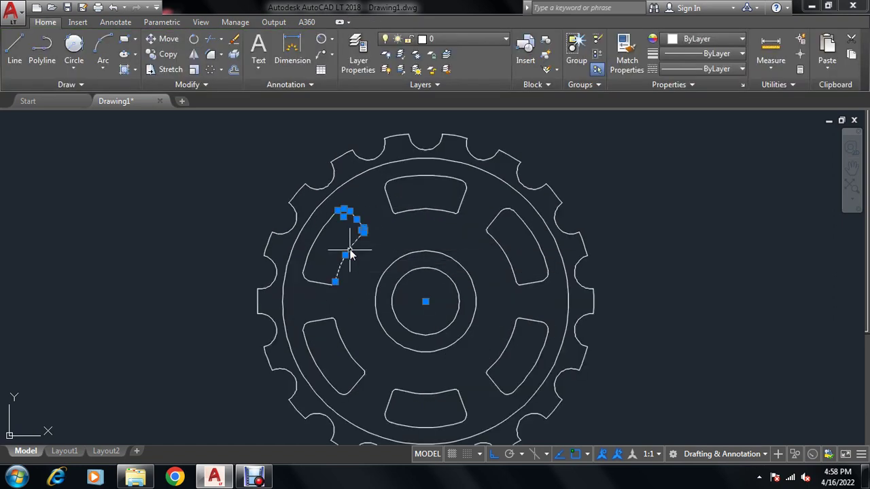
left_click(356, 202)
left_click(333, 239)
left_click(345, 272)
left_click(302, 297)
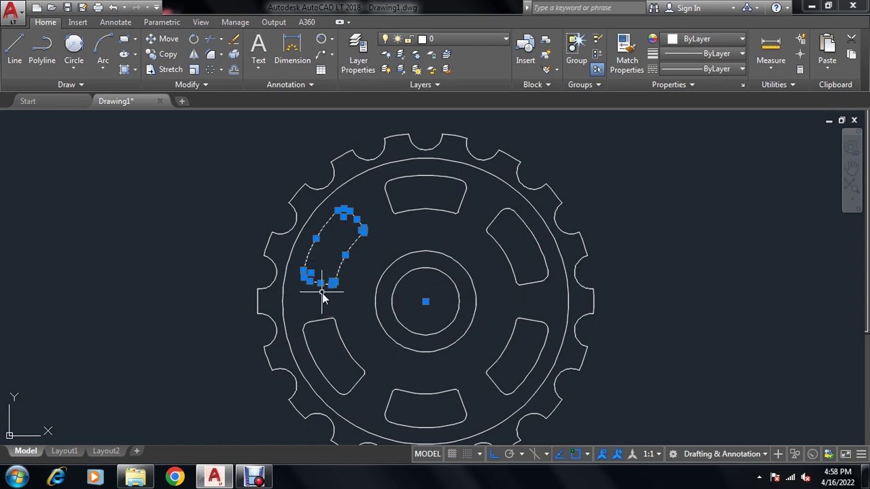
key("Delete")
- Delete the lower-right slot, including its bottom arc and pieces
scroll(514, 357, "up", 2)
middle_click_drag(514, 357, 494, 326)
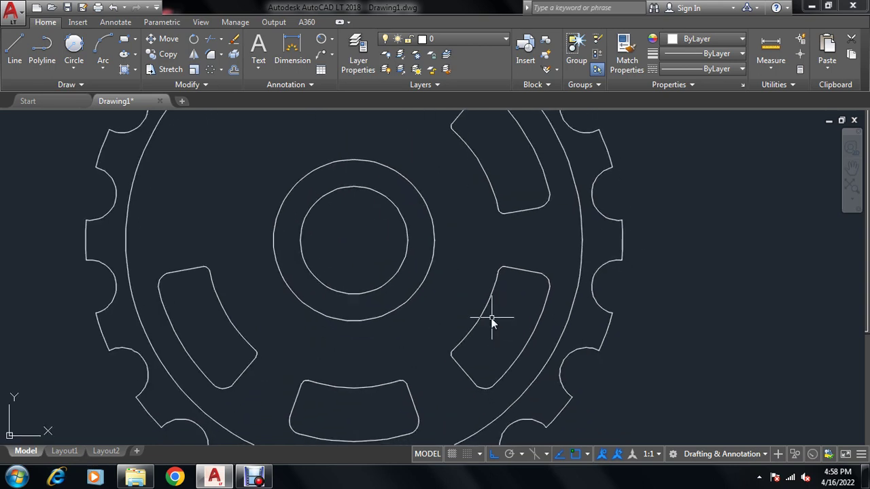
left_click(554, 272)
left_click(496, 307)
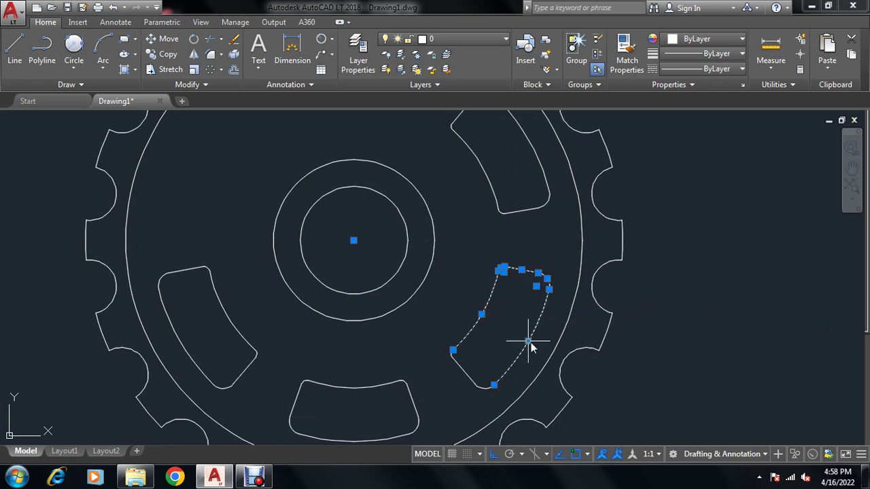
left_click(520, 367)
left_click(460, 393)
left_click(479, 351)
left_click(447, 375)
key("Delete")
scroll(469, 347, "down", 2)
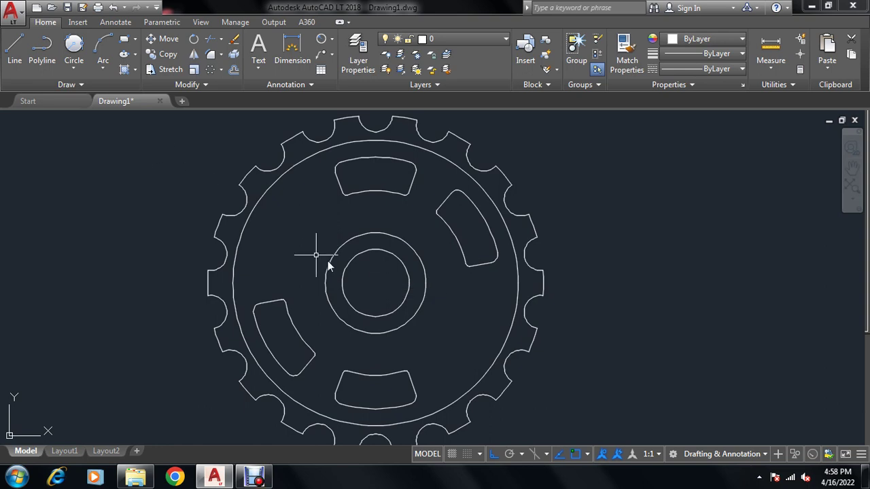
- Draw a radius 65 circle centred on the gear centre
type("c")
key("Return")
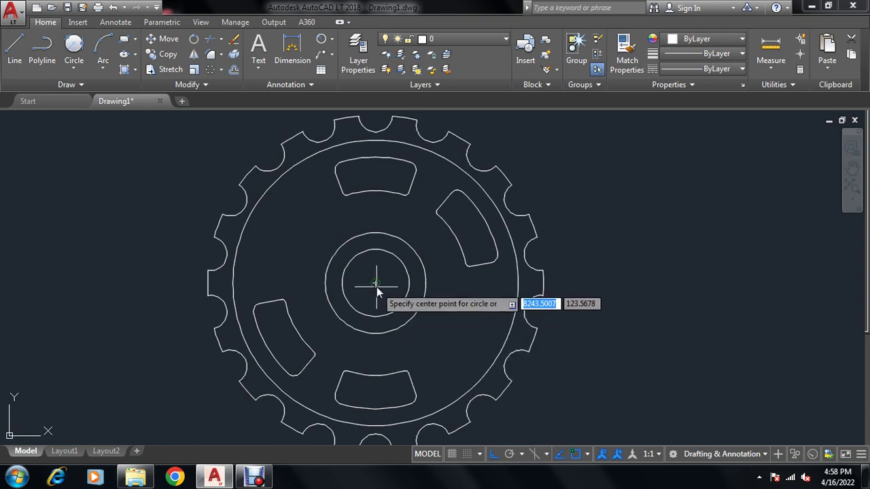
left_click(375, 282)
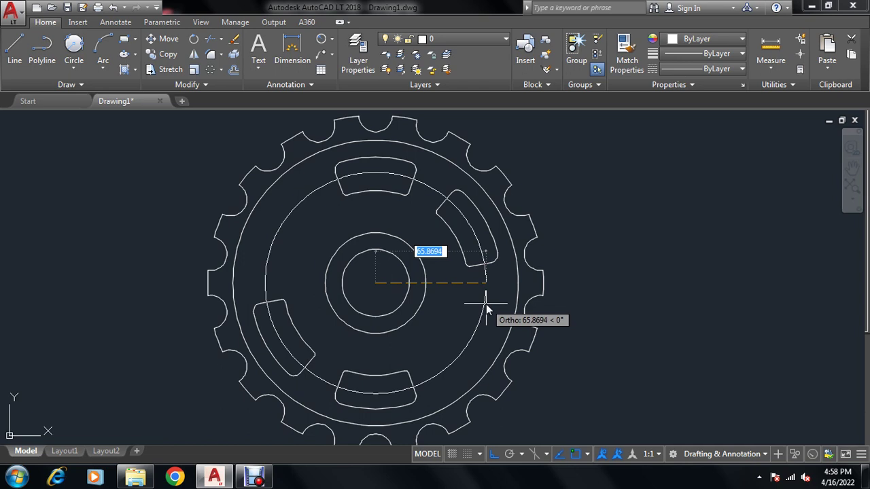
type("65")
key("Return")
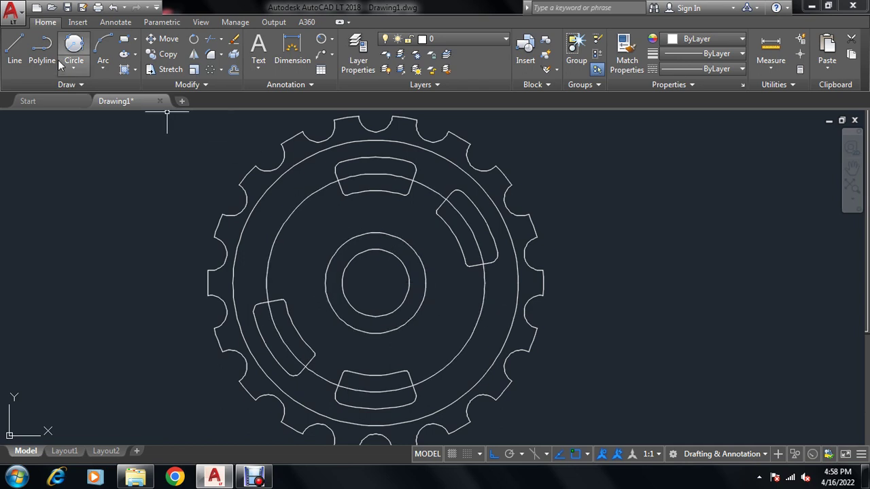
- Draw a vertical line from the gear centre up toward the gear top
type("l")
key("Return")
left_click(376, 282)
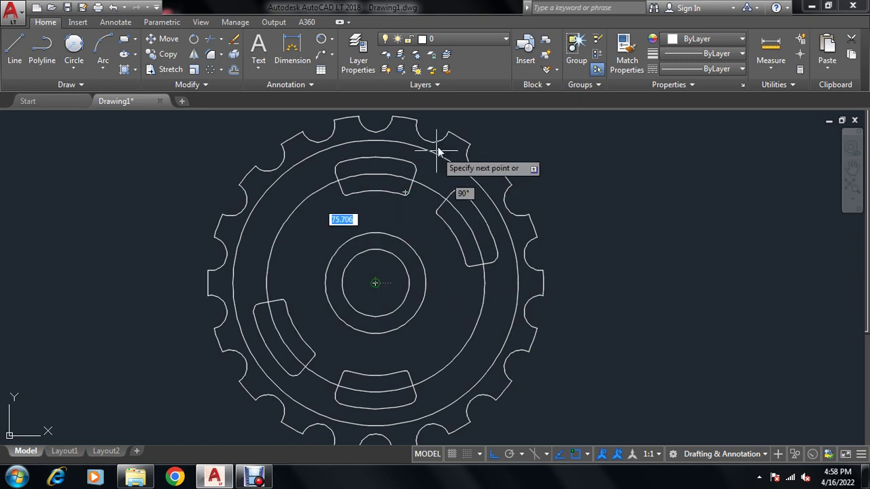
scroll(398, 144, "up", 2)
left_click(390, 155)
key("Return")
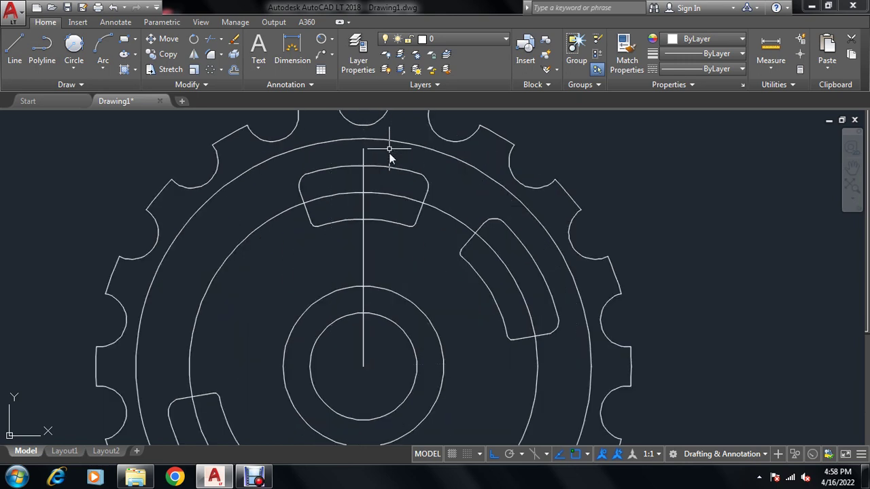
- Draw a small radius-7 hole where the vertical line meets the 65 circle
type("c")
key("Return")
left_click(363, 194)
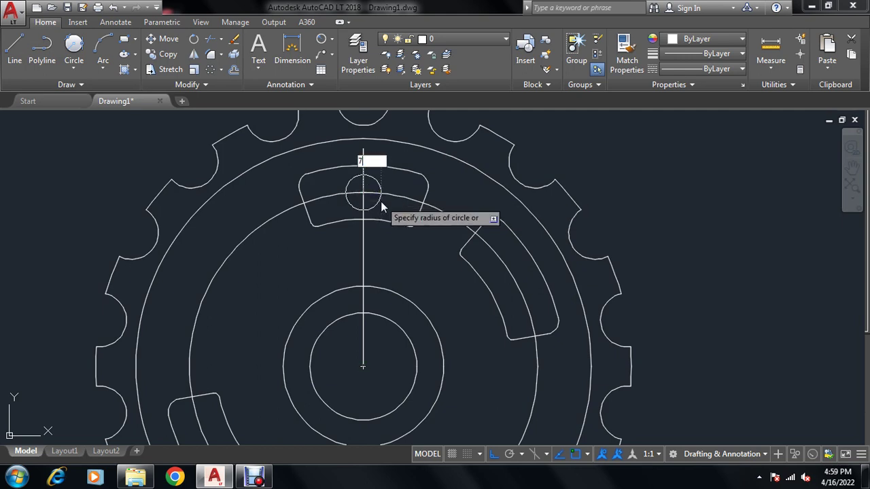
left_click(382, 202)
left_click(381, 204)
scroll(379, 206, "down", 2)
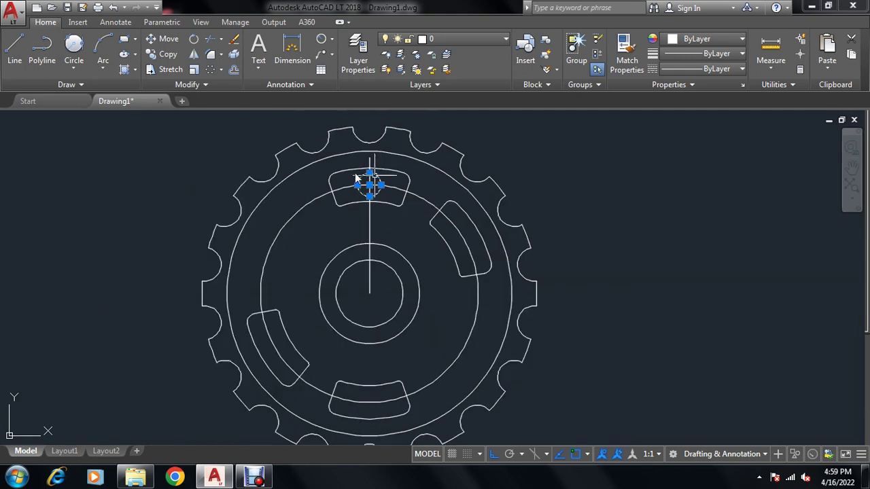
left_click(214, 70)
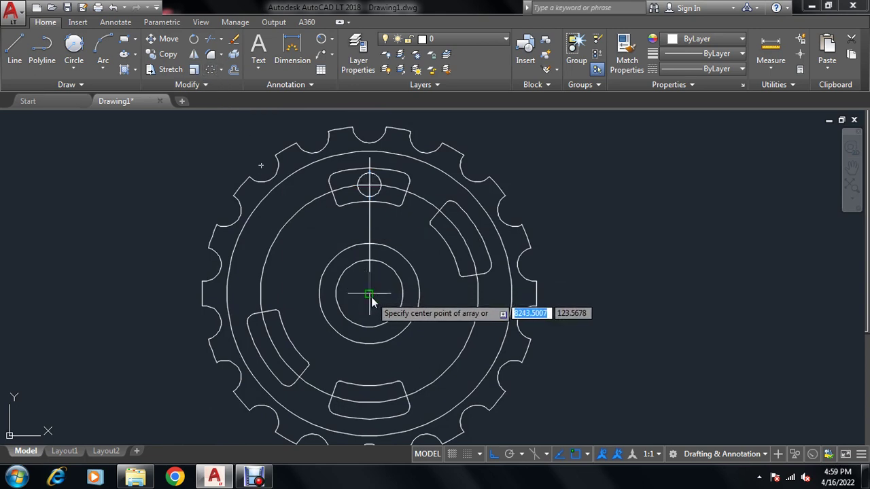
- Polar-array the hole into 15 copies around the gear centre and explode the array
left_click(370, 295)
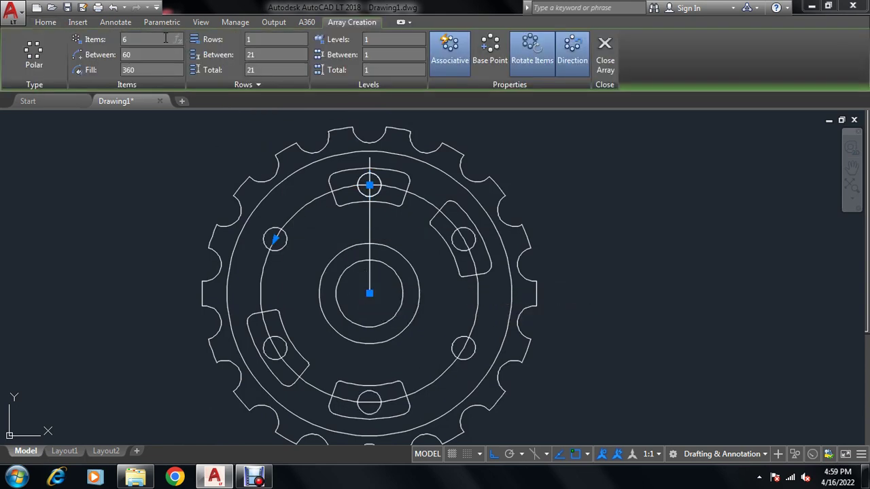
type("15")
key("Return")
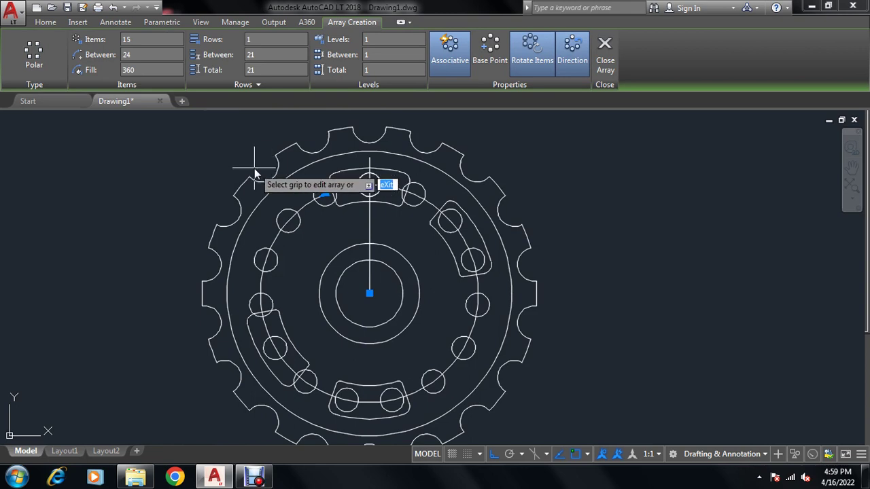
key("Return")
left_click(289, 220)
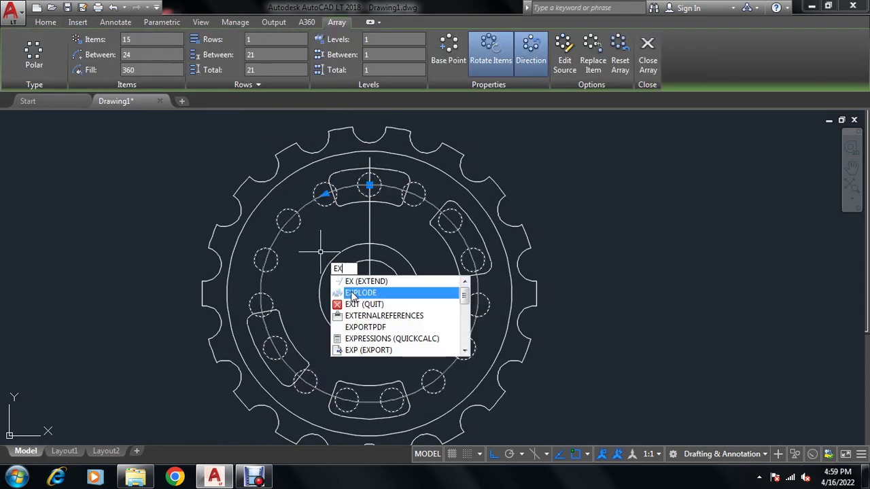
key("Return")
type("e")
key("Return")
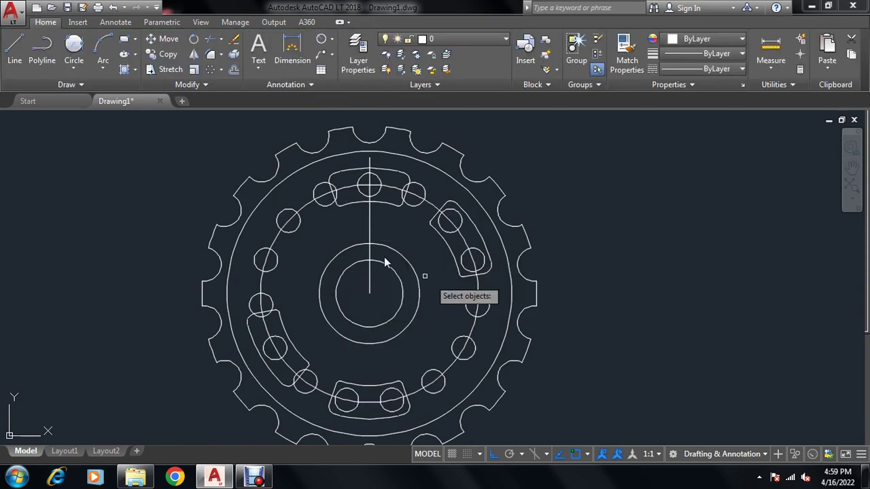
- Erase the small circles overlapping the slots and the unwanted ring holes
left_click(326, 205)
left_click(273, 306)
left_click(282, 340)
left_click(316, 377)
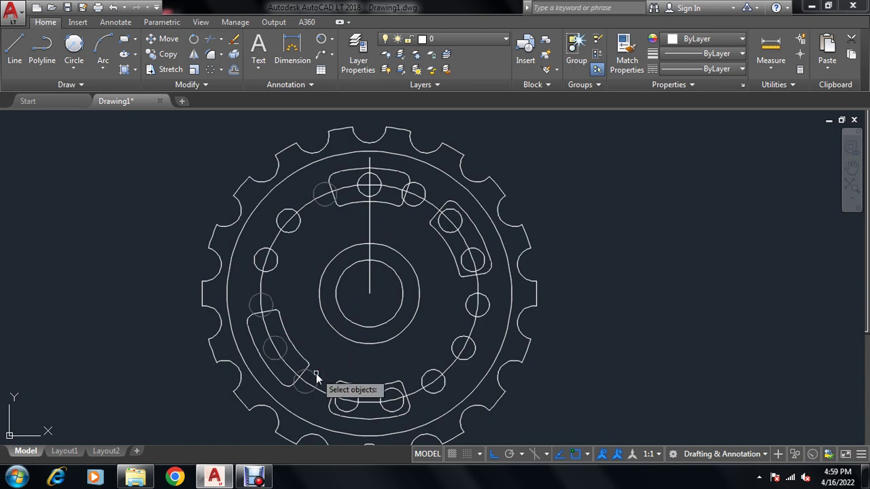
left_click(360, 401)
left_click(393, 401)
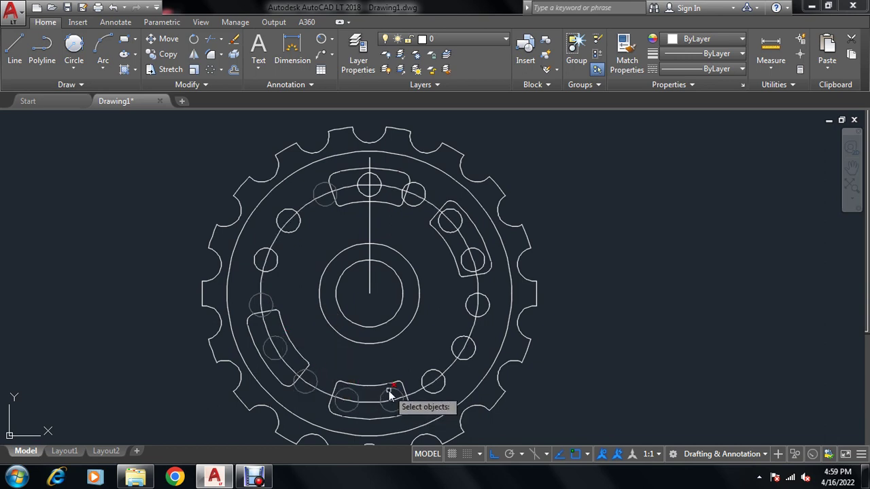
left_click(423, 379)
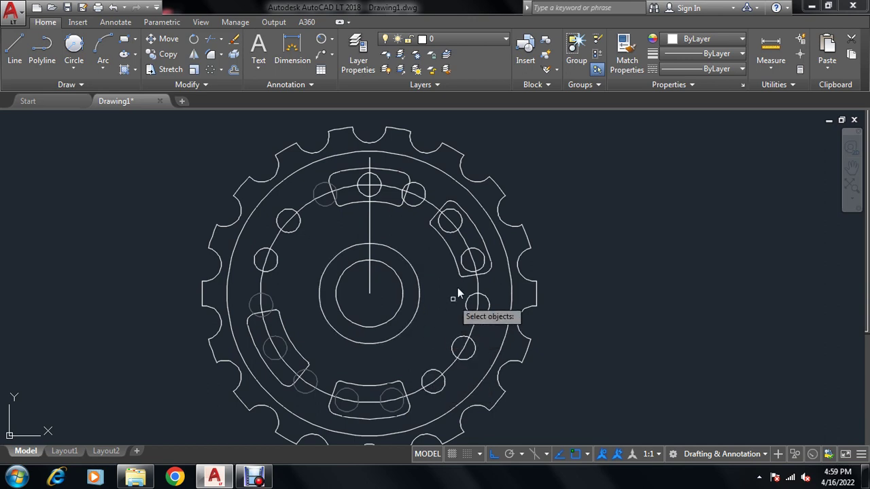
left_click(466, 271)
left_click(452, 233)
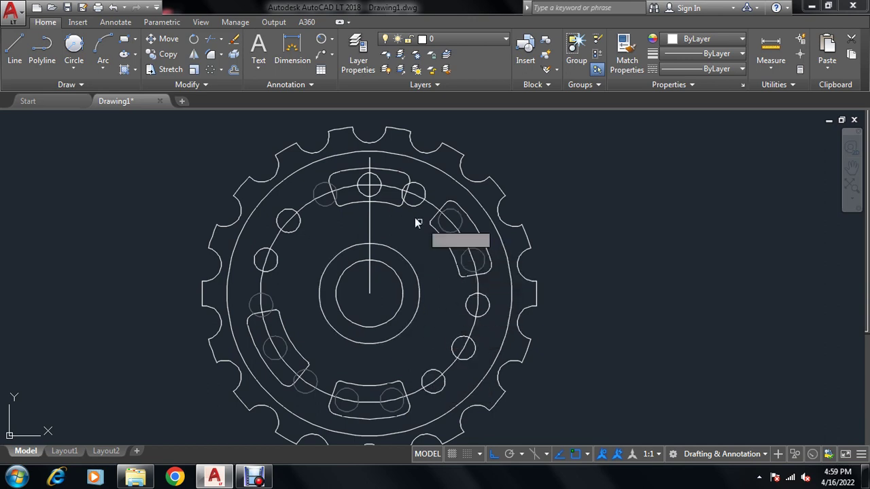
left_click(379, 191)
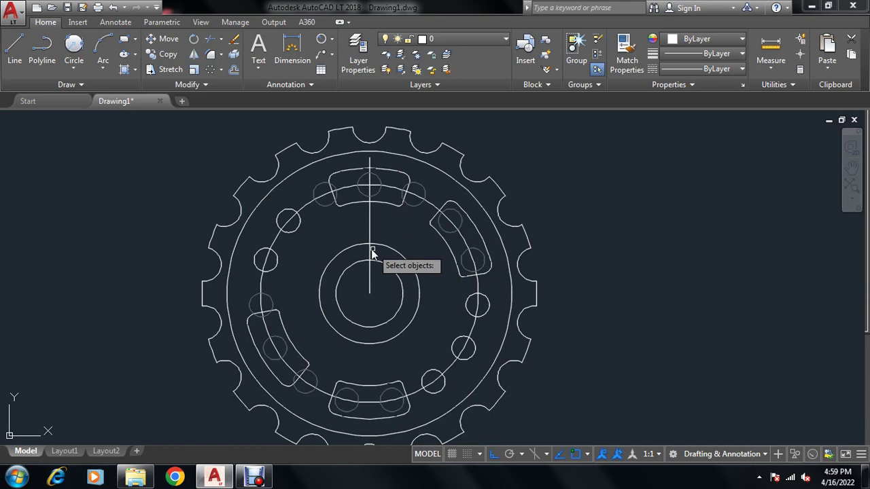
key("Return")
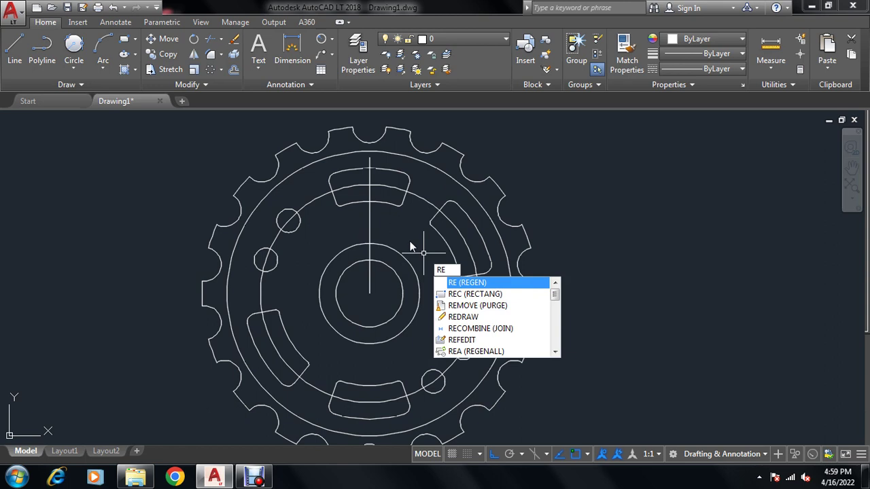
- Erase the radius-65 circle the holes were laid out on
key("BackSpace")
key("BackSpace")
key("Return")
left_click(420, 199)
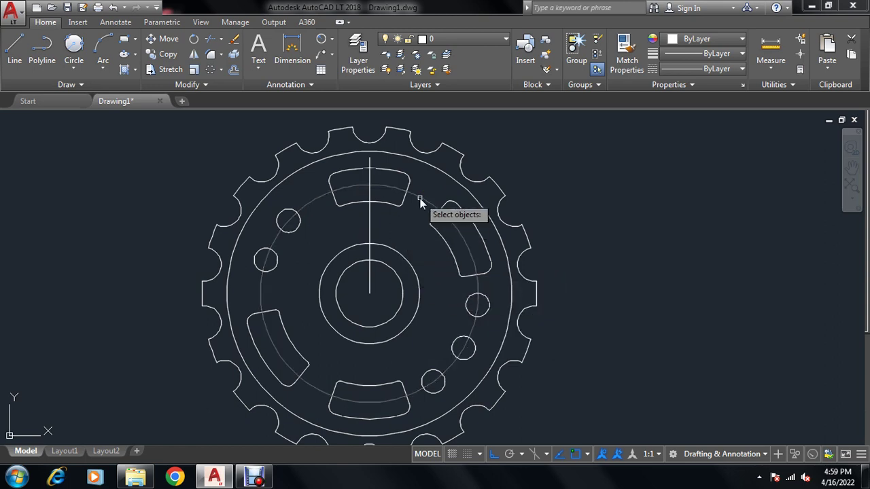
key("Return")
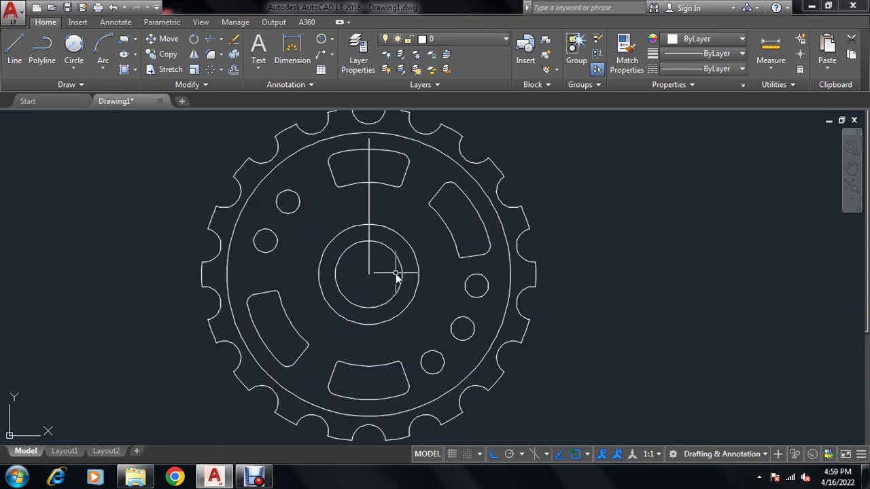
type("c")
- Draw a radius-40 circle centred on the hub centre
key("Return")
left_click(368, 274)
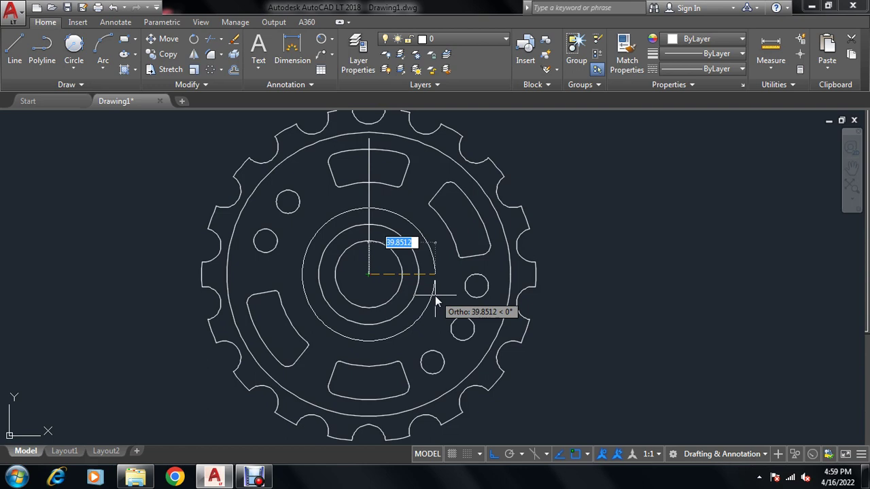
type("40")
key("Return")
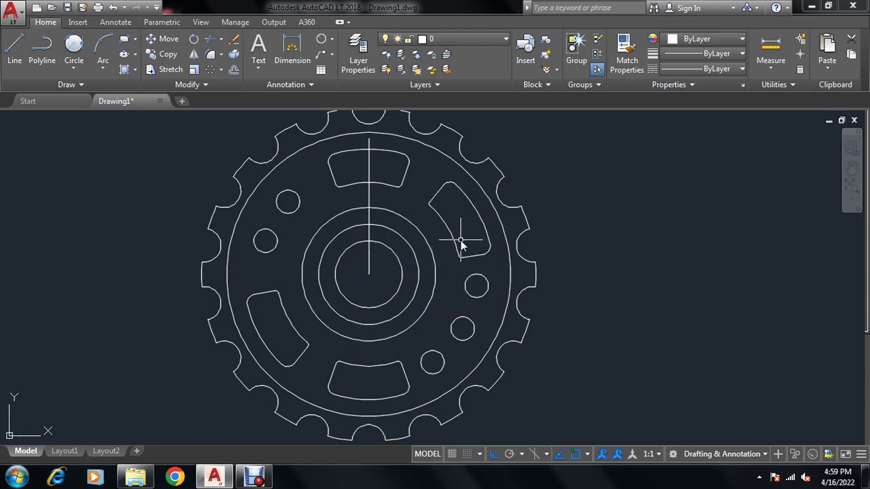
type("c")
- Draw a radius-4 hole directly above the hub centre
key("Return")
left_click(369, 224)
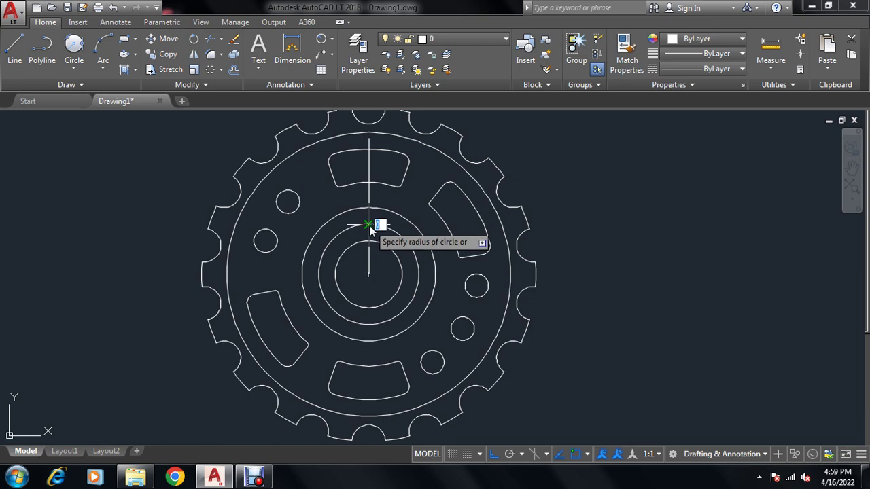
type("4")
key("Return")
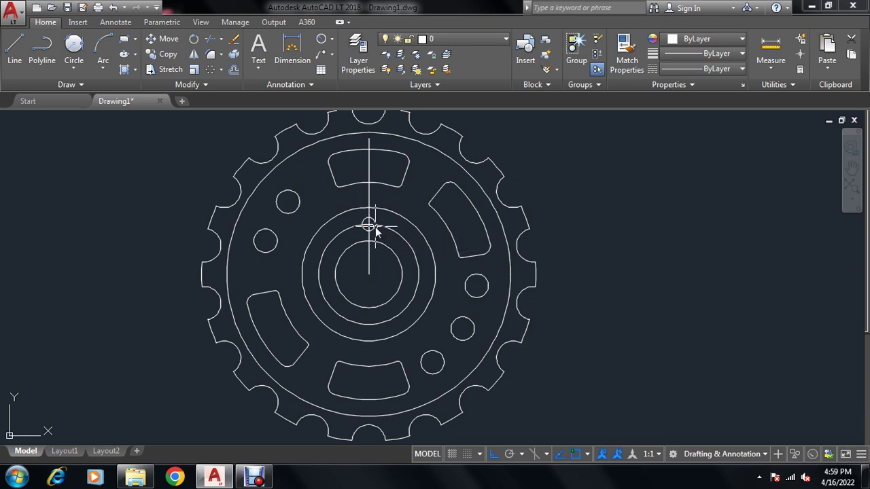
- Polar-array the radius-4 hole into six copies around the gear centre
left_click(374, 227)
left_click(365, 225)
type("a")
key("Down")
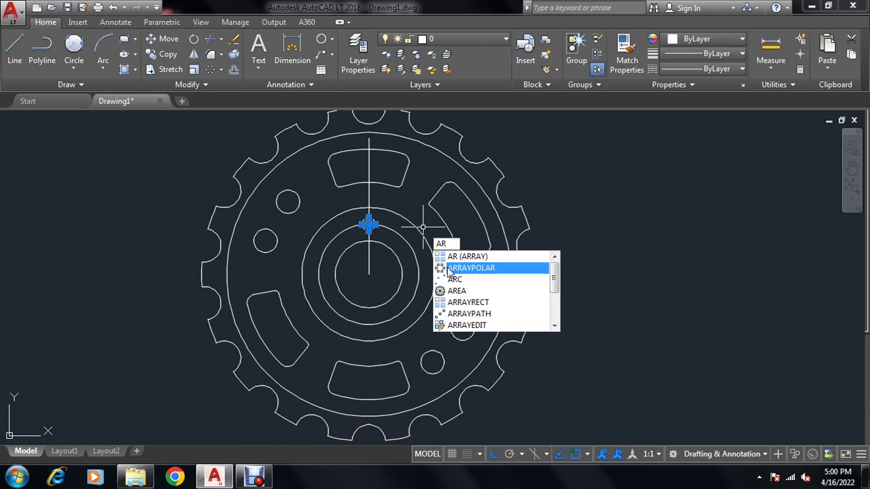
key("Return")
left_click(368, 276)
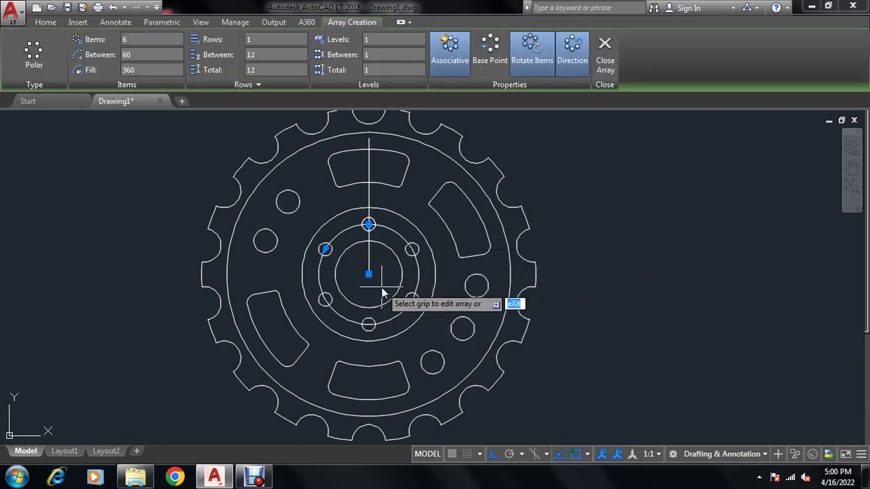
key("Return")
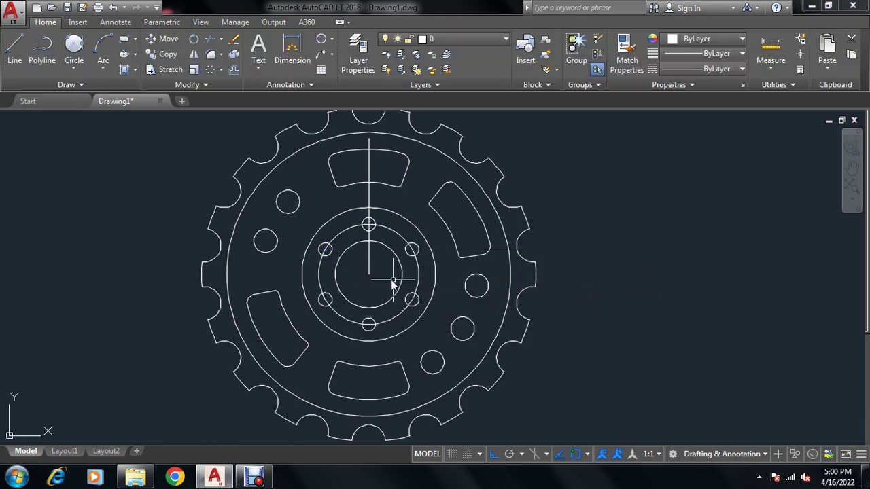
- Erase the vertical centre line and the guide circle through the six bolt holes
type("RE")
key("Return")
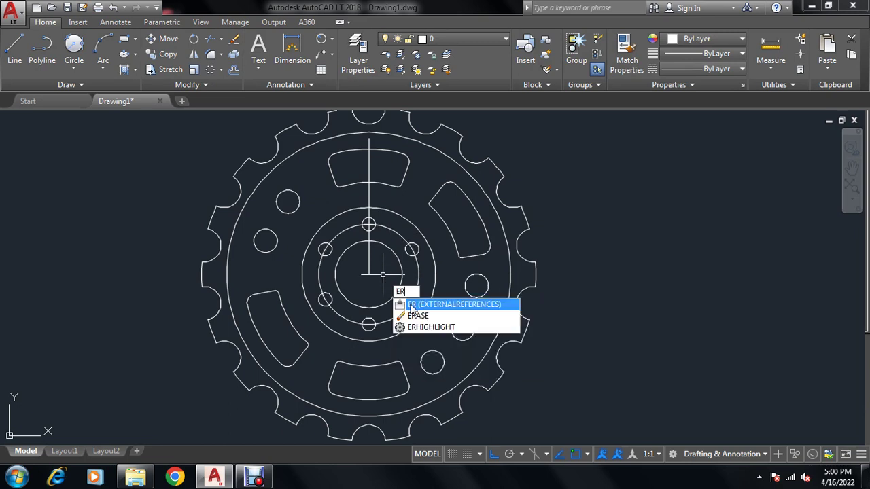
left_click(417, 315)
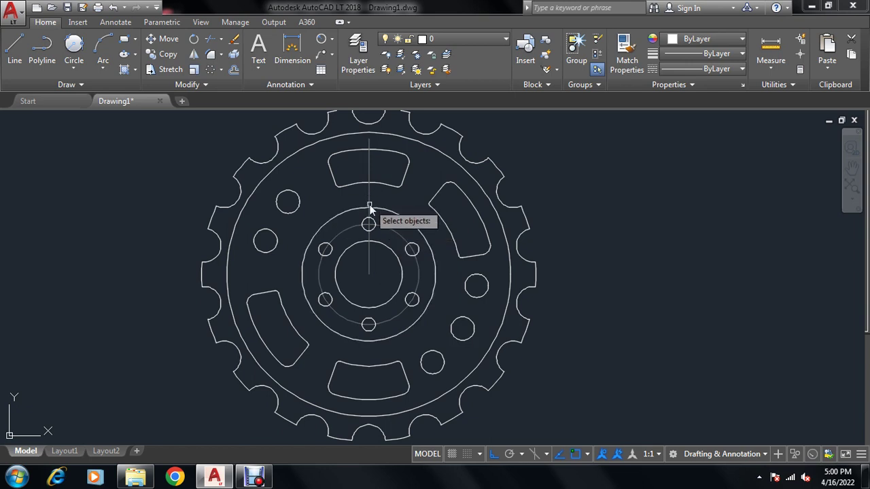
scroll(385, 261, "down", 2)
scroll(386, 270, "up", 2)
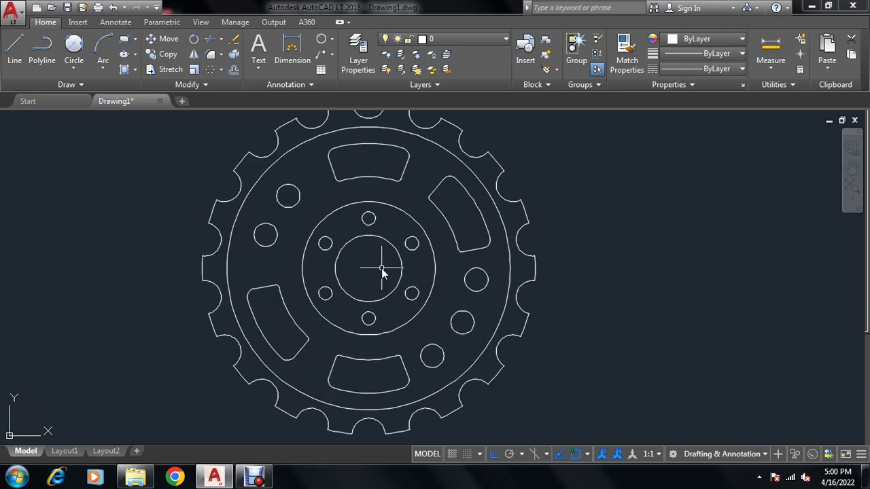
- Pan and zoom left across the drawing to centre the dimensioned reference gear
middle_click_drag(383, 270, 398, 272)
scroll(398, 269, "down", 2)
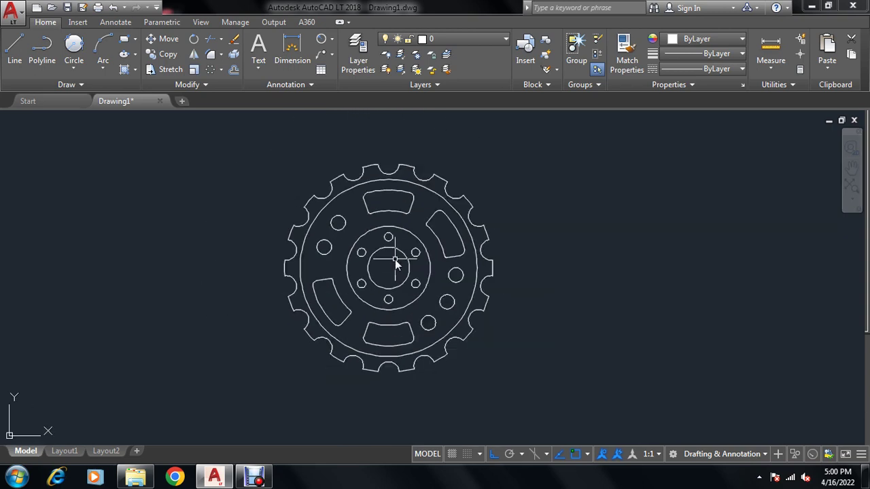
middle_click_drag(390, 260, 303, 250)
scroll(317, 247, "down", 2)
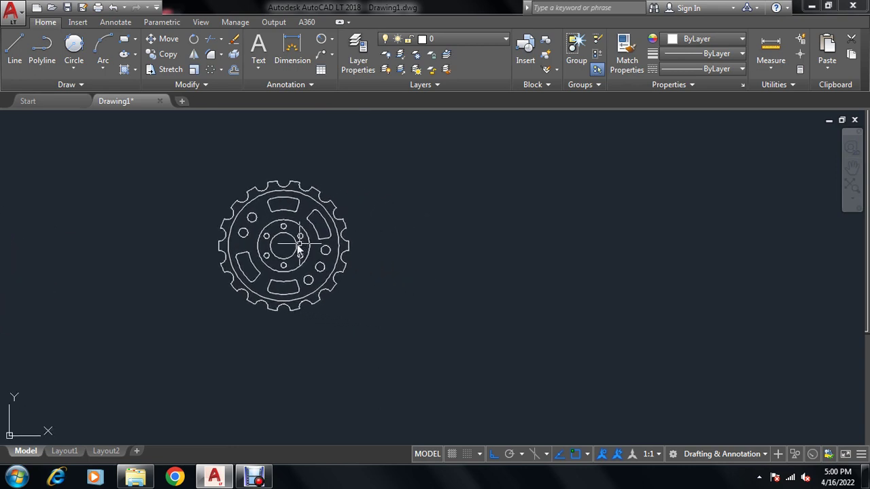
scroll(297, 249, "up", 2)
scroll(290, 248, "up", 2)
middle_click_drag(291, 247, 324, 265)
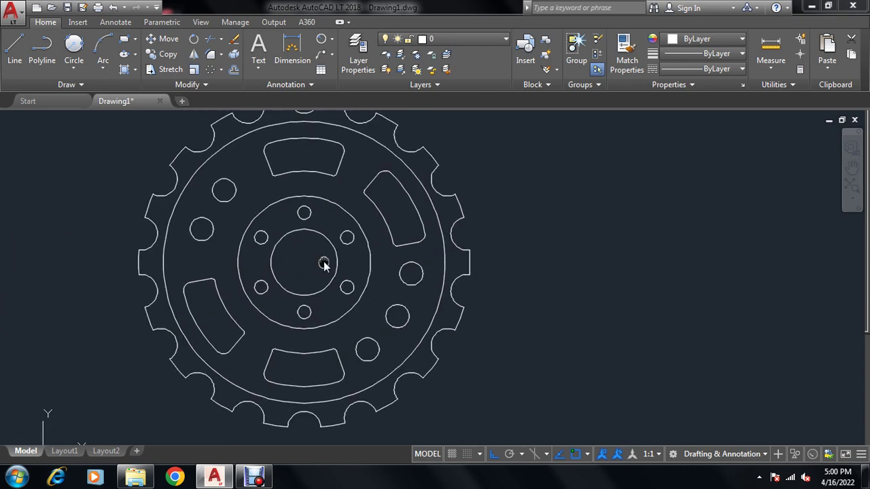
scroll(418, 246, "down", 2)
middle_click_drag(207, 265, 604, 260)
scroll(95, 304, "up", 3)
middle_click_drag(174, 266, 303, 271)
scroll(302, 244, "down", 2)
mouse_move(366, 208)
middle_mouse_down()
mouse_move(348, 249)
mouse_move(399, 290)
middle_mouse_up()
scroll(363, 239, "up", 2)
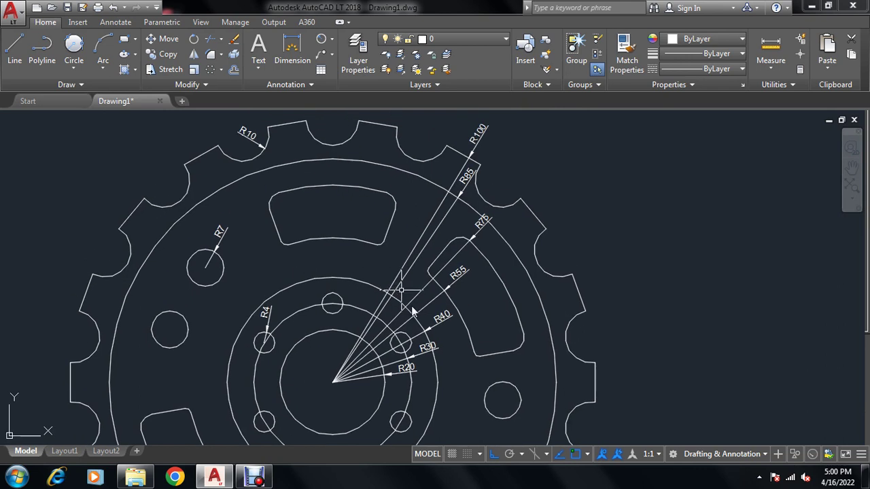
- Pan up and zoom out until the entire dimensioned reference gear fits the viewport
middle_click_drag(422, 333, 410, 211)
mouse_move(436, 267)
middle_mouse_down()
mouse_move(414, 245)
mouse_move(422, 213)
middle_mouse_up()
scroll(387, 247, "down", 2)
middle_click_drag(387, 247, 376, 276)
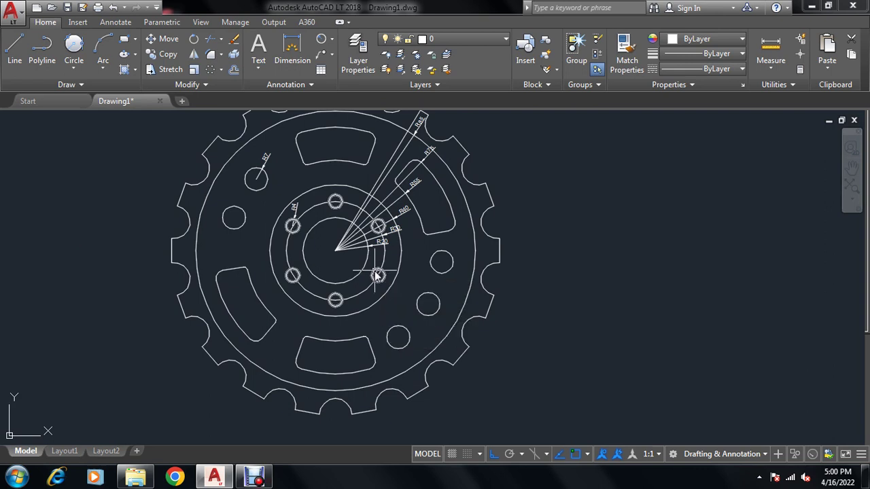